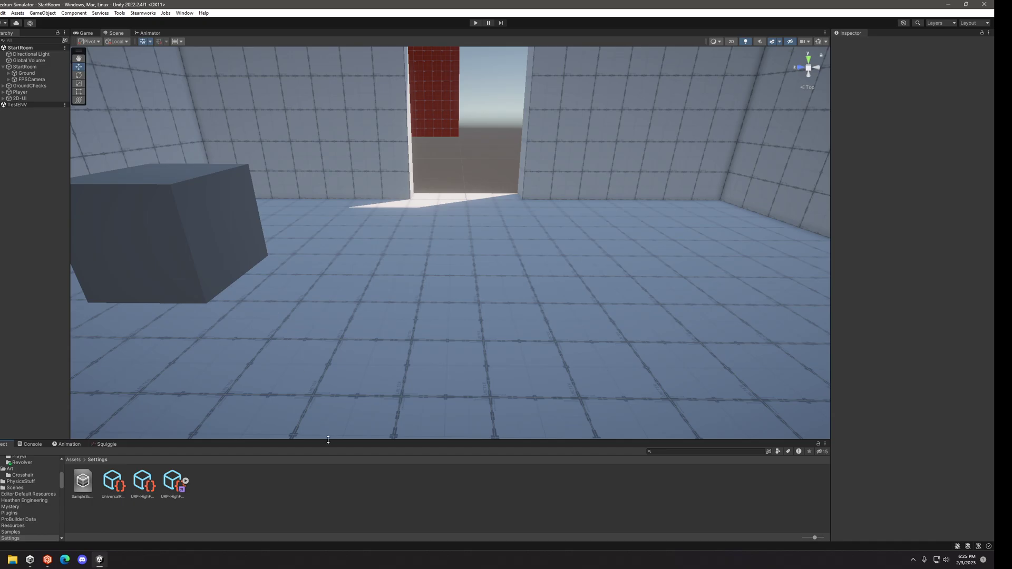
# Step: Drag the Scene/Project splitter upward so the Project window lists more asset folders
pyautogui.moveTo(327, 440); pyautogui.dragTo(328, 429)
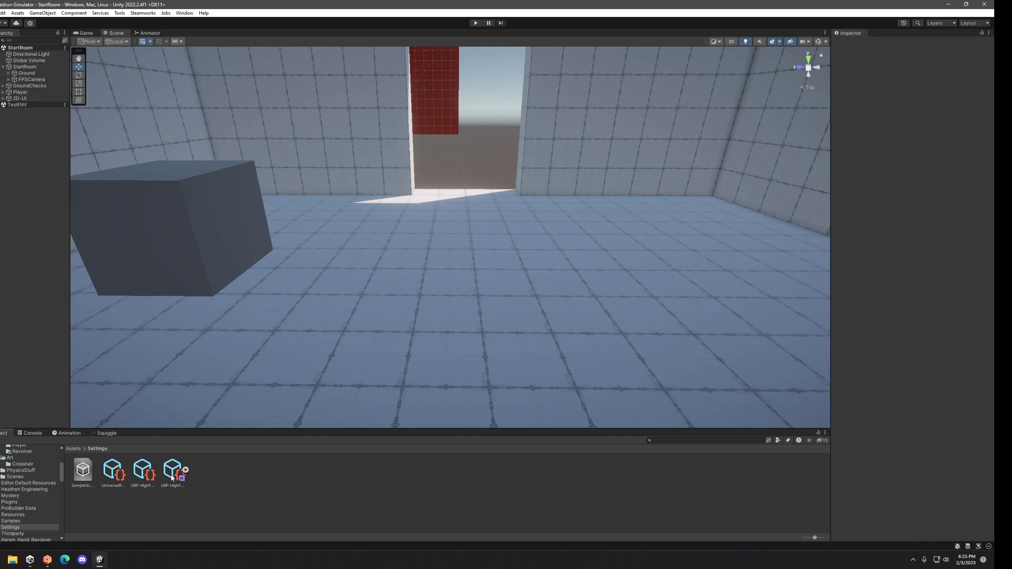
# Step: Show the URP-HighFidelity-Renderer in a wider Inspector, comparing it with the URP-HighFidelity pipeline asset
pyautogui.click(171, 477)
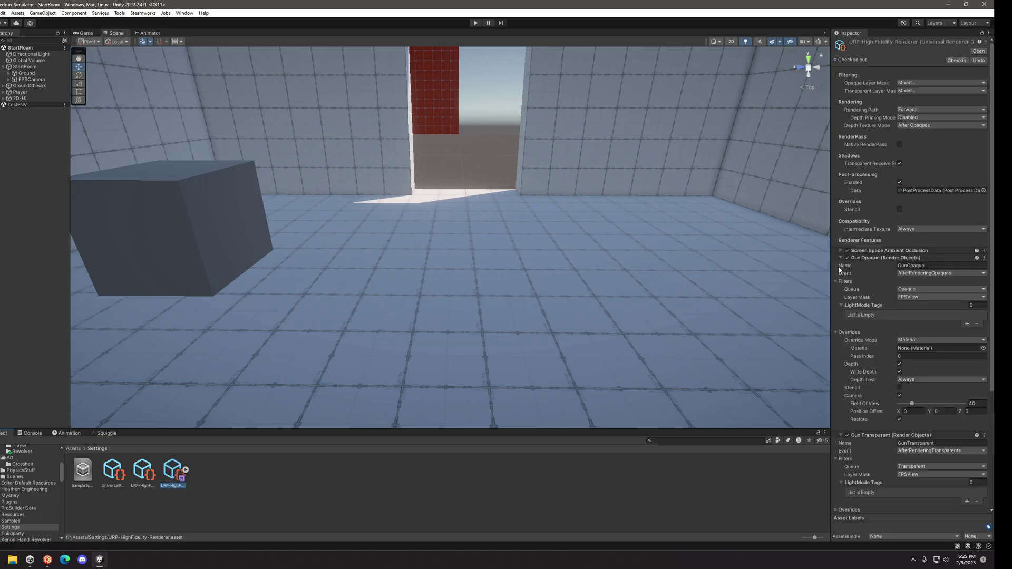
pyautogui.moveTo(829, 226); pyautogui.dragTo(794, 229)
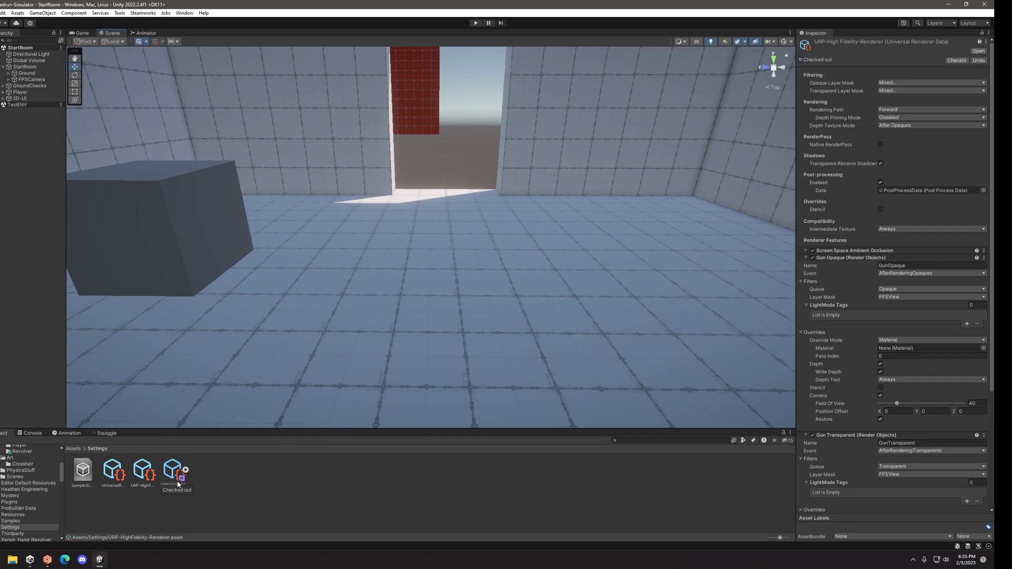
pyautogui.click(142, 474)
pyautogui.click(171, 477)
pyautogui.click(146, 478)
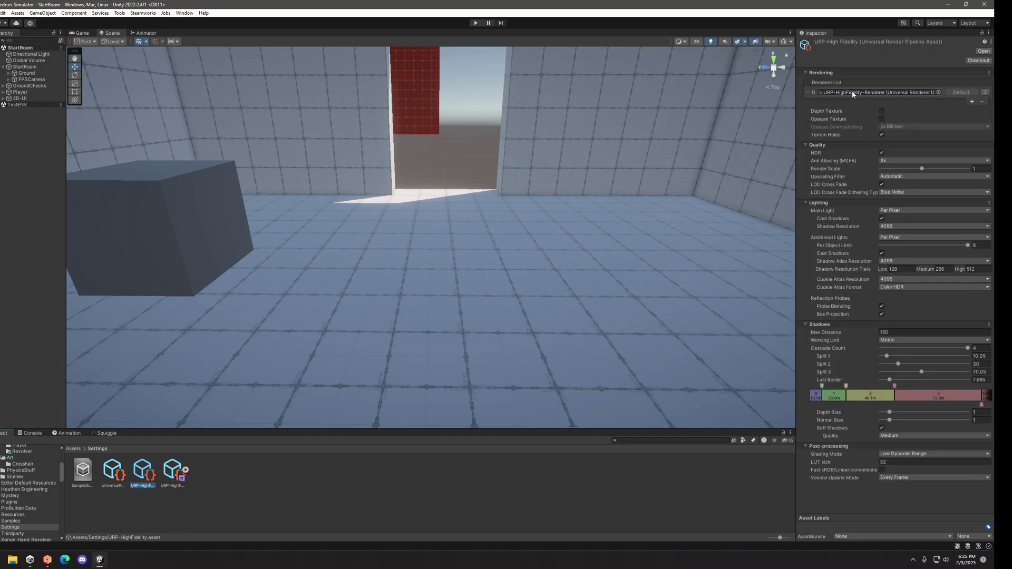
pyautogui.click(173, 477)
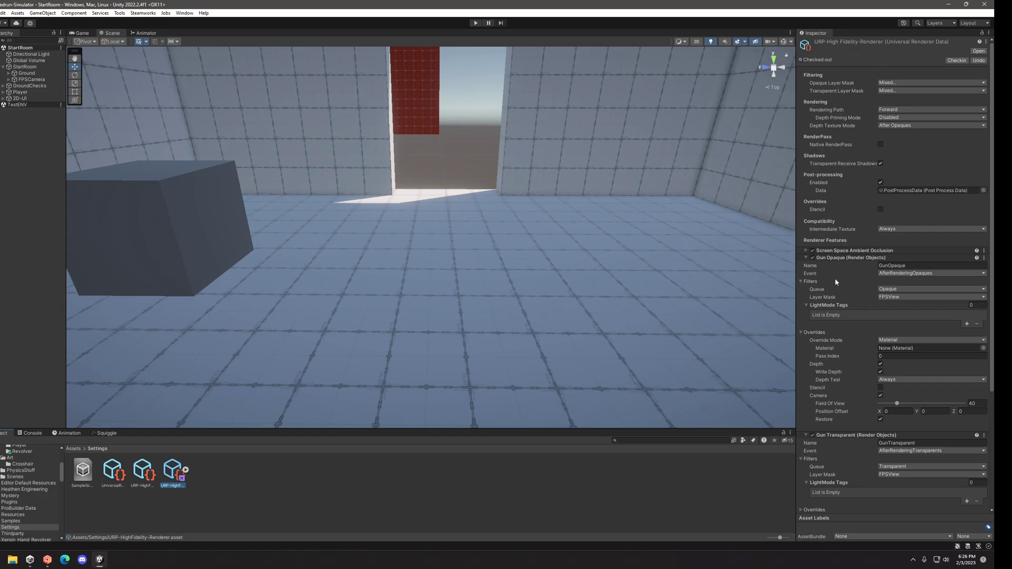
# Step: Remove the Gun Opaque, Gun Transparent and Gun Depth features, then view Player through the Game camera
pyautogui.moveTo(796, 220); pyautogui.dragTo(770, 220)
pyautogui.rightClick(833, 258)
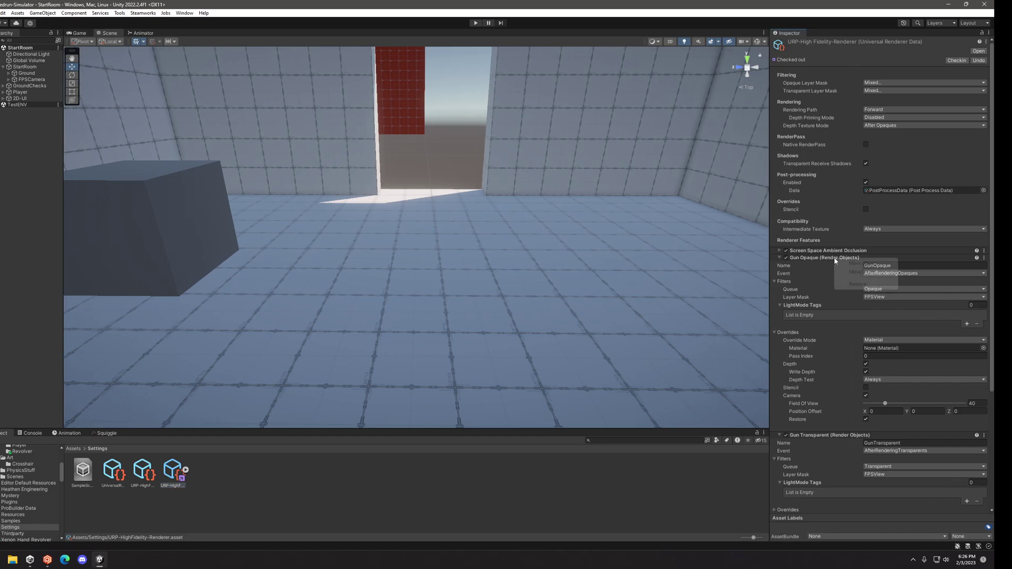
pyautogui.click(858, 284)
pyautogui.rightClick(828, 258)
pyautogui.click(843, 284)
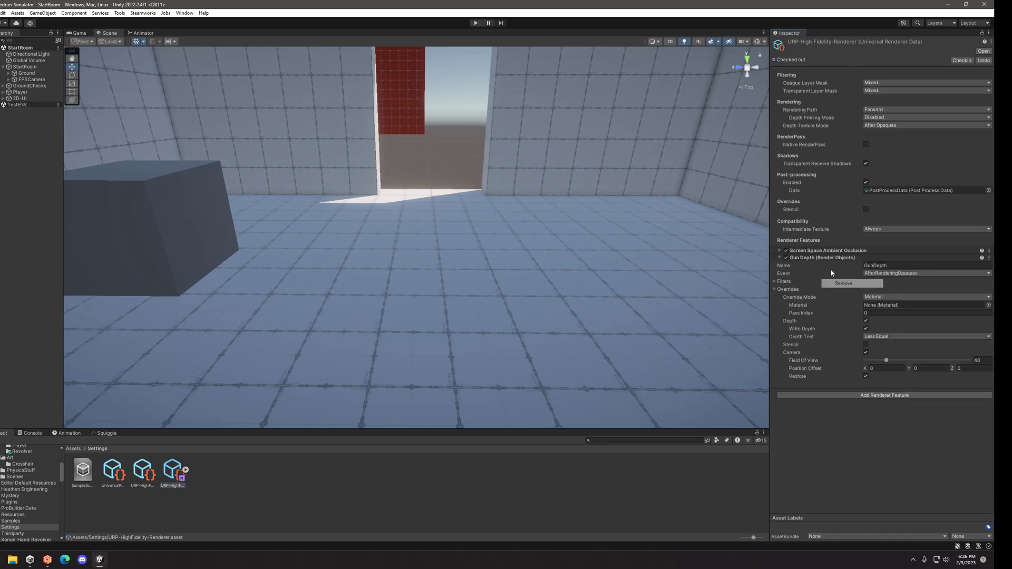
pyautogui.rightClick(825, 258)
pyautogui.click(847, 285)
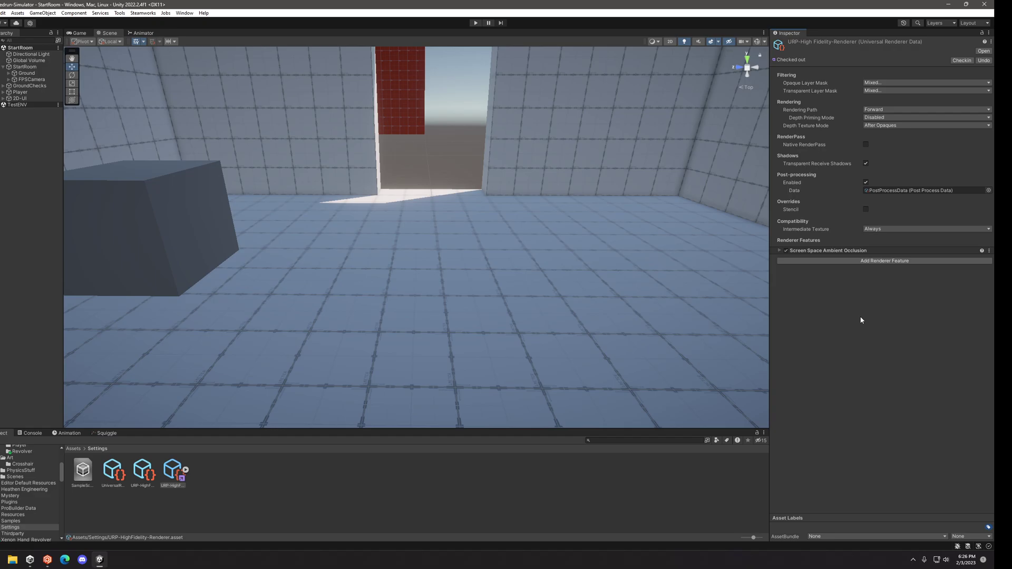
pyautogui.click(24, 92)
pyautogui.click(79, 34)
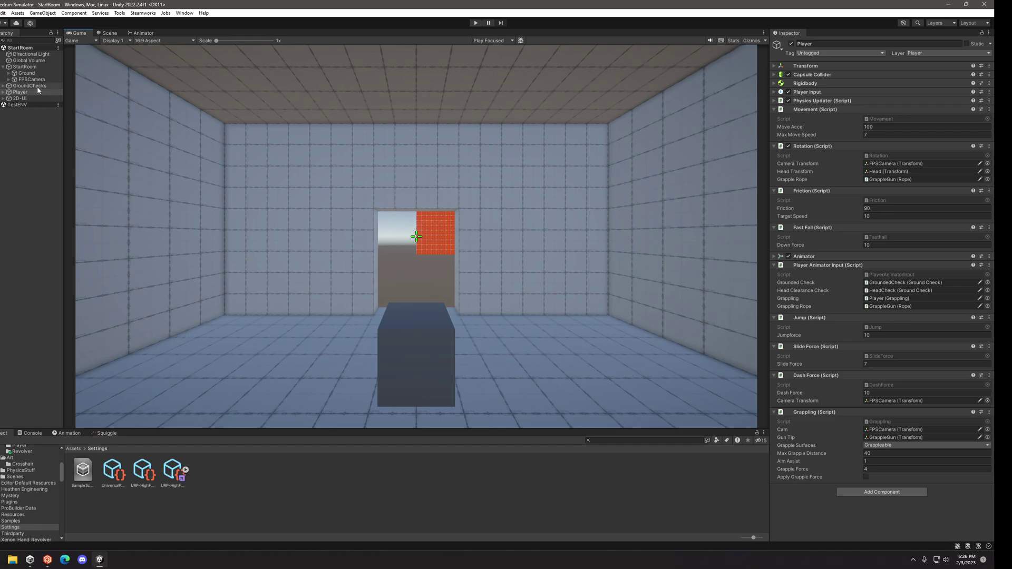
# Step: Reselect URP-HighFidelity-Renderer and check its Opaque Layer Mask, leaving it unchanged
pyautogui.click(172, 473)
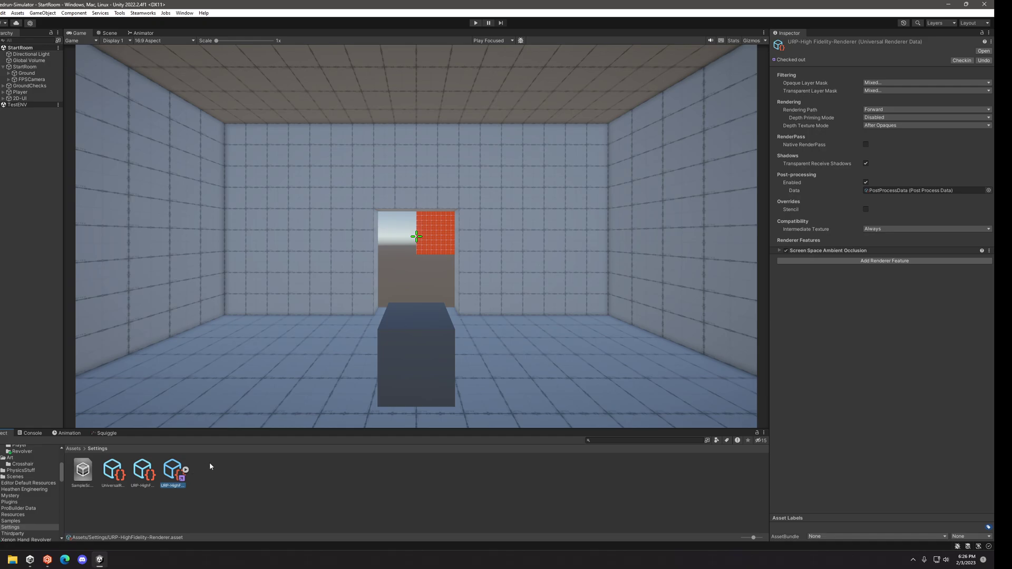
pyautogui.click(883, 83)
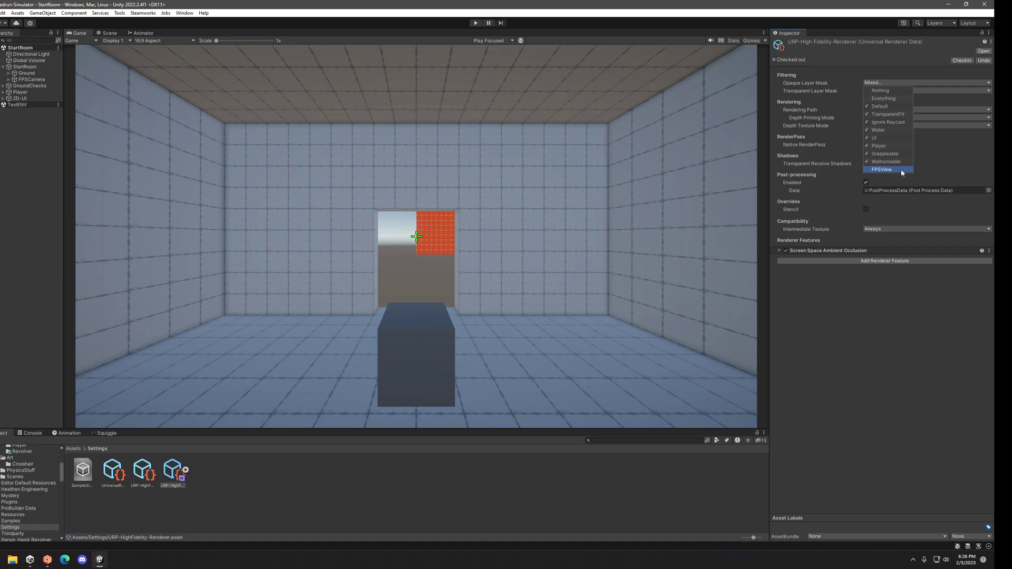
pyautogui.click(894, 344)
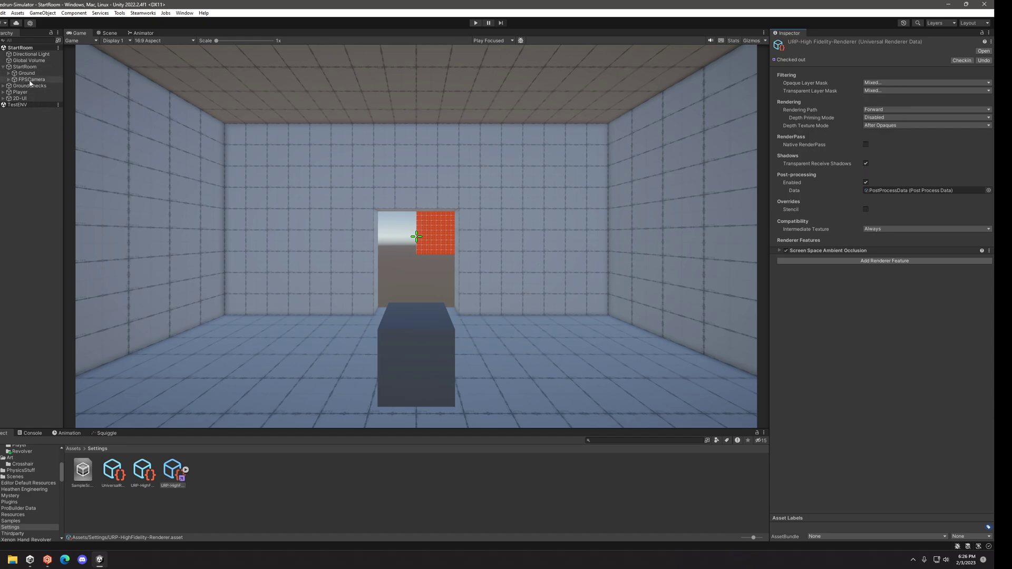
# Step: Collapse and re-expand the StartRoom entries in the Hierarchy
pyautogui.click(4, 68)
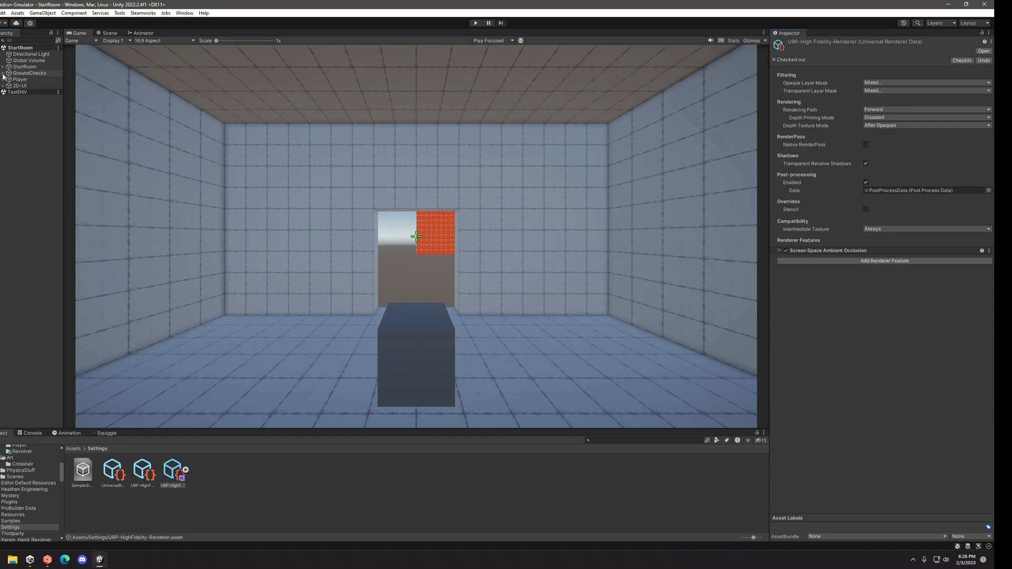
pyautogui.click(3, 73)
pyautogui.click(4, 73)
pyautogui.click(3, 80)
pyautogui.click(3, 79)
# Step: In the Scene view, expand StartRoom > FPSCamera and select Xenon_Hand_Revolver after checking its sibling objects
pyautogui.click(108, 33)
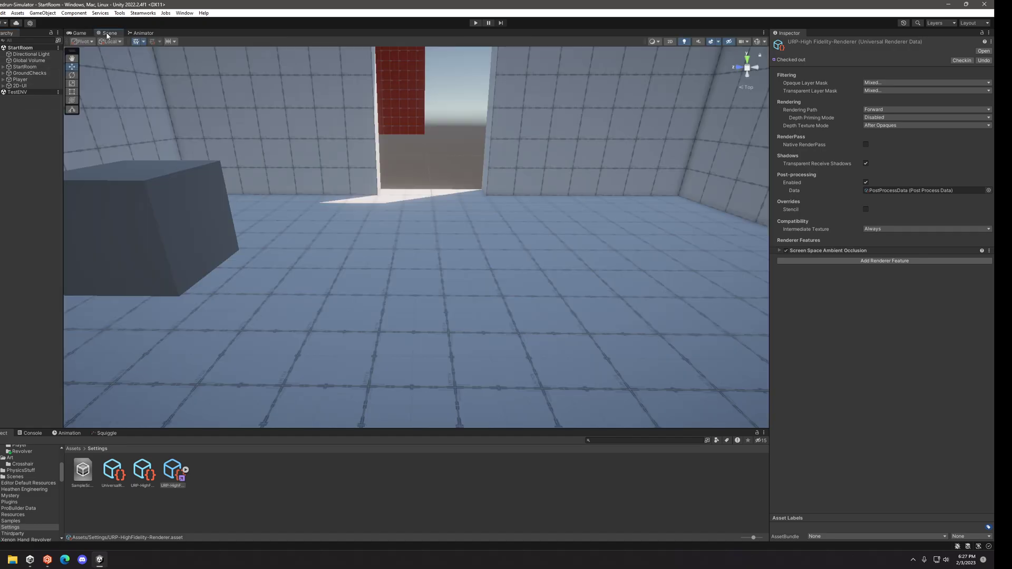
pyautogui.click(3, 67)
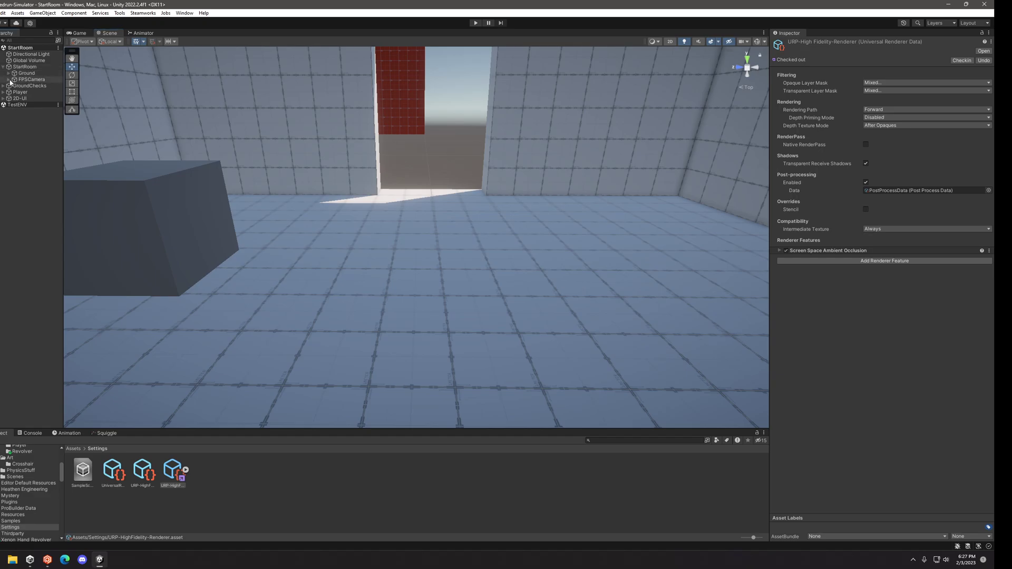
pyautogui.click(9, 80)
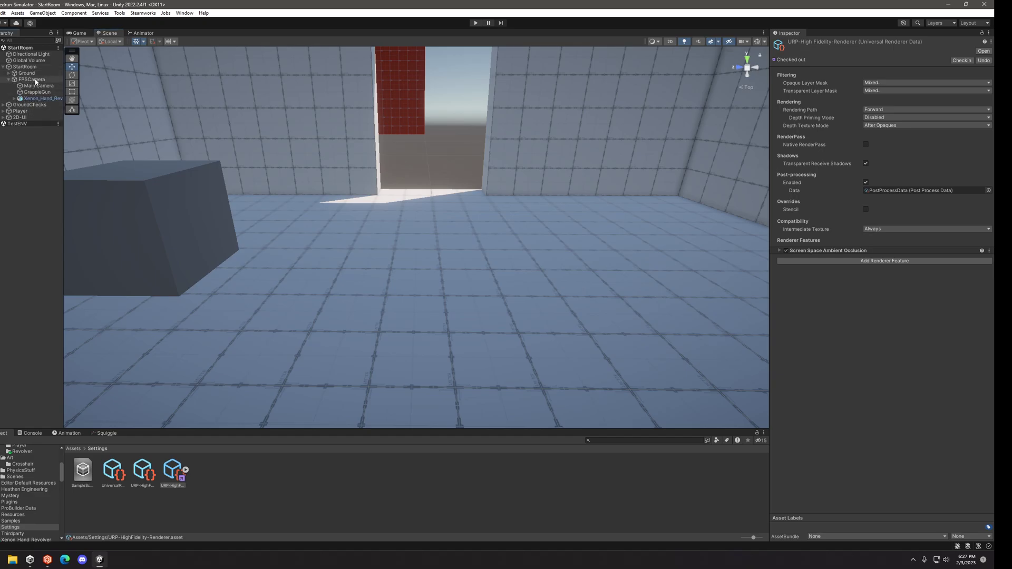
pyautogui.click(36, 85)
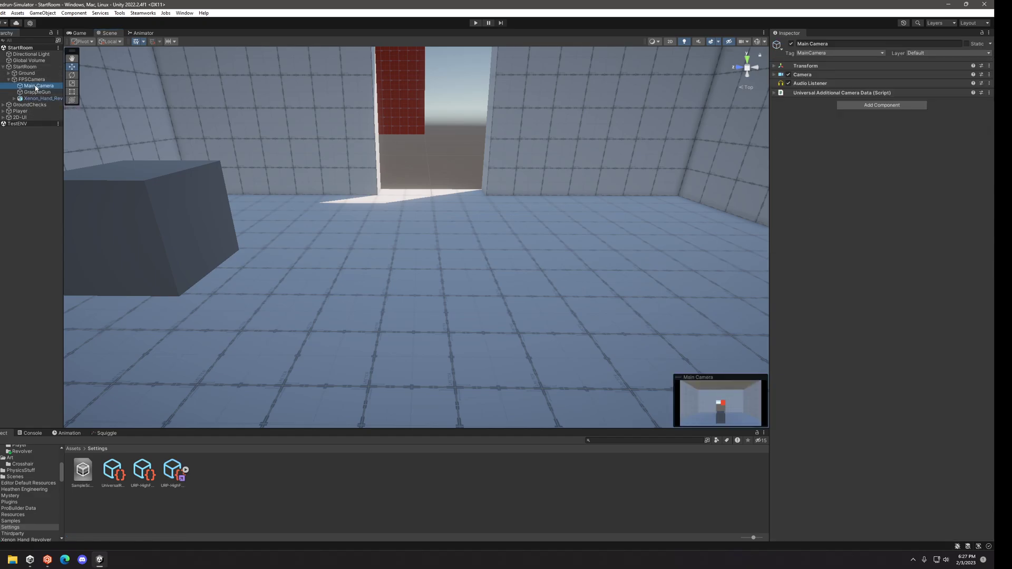
pyautogui.click(36, 99)
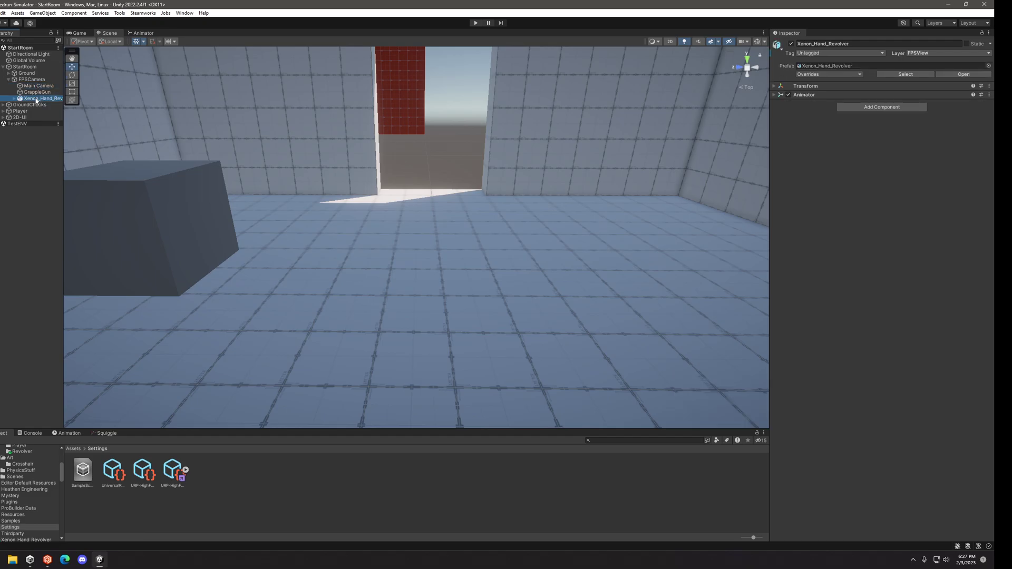
pyautogui.click(37, 92)
pyautogui.click(44, 98)
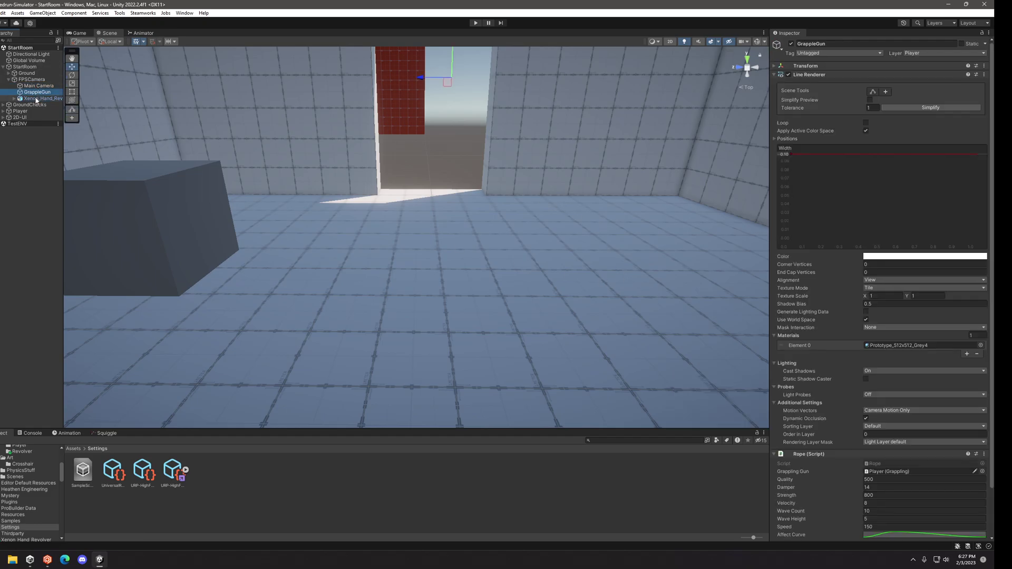
# Step: Frame Xenon_Hand_Revolver in the Scene view and adjust the view toward the doorway
pyautogui.press('f')
pyautogui.scroll(2, 444, 169)
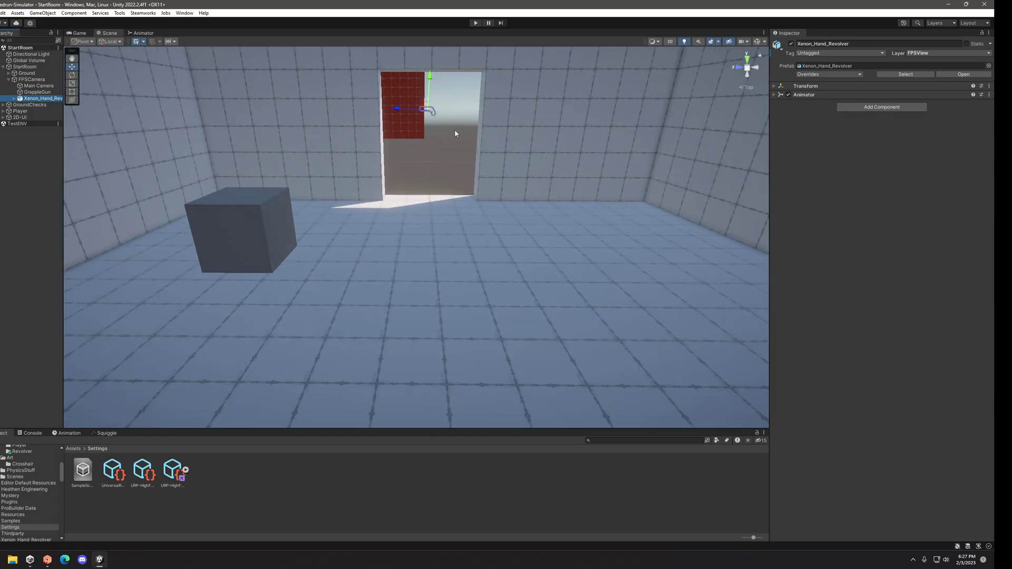
pyautogui.moveTo(455, 128); pyautogui.dragTo(451, 221, button='middle')
pyautogui.scroll(5, 447, 274)
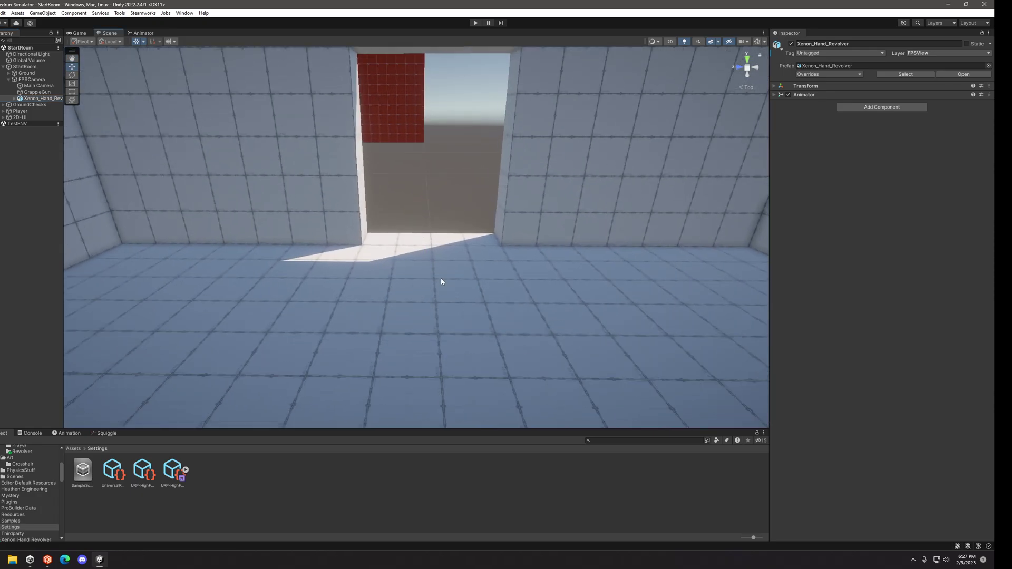
pyautogui.scroll(-5, 441, 282)
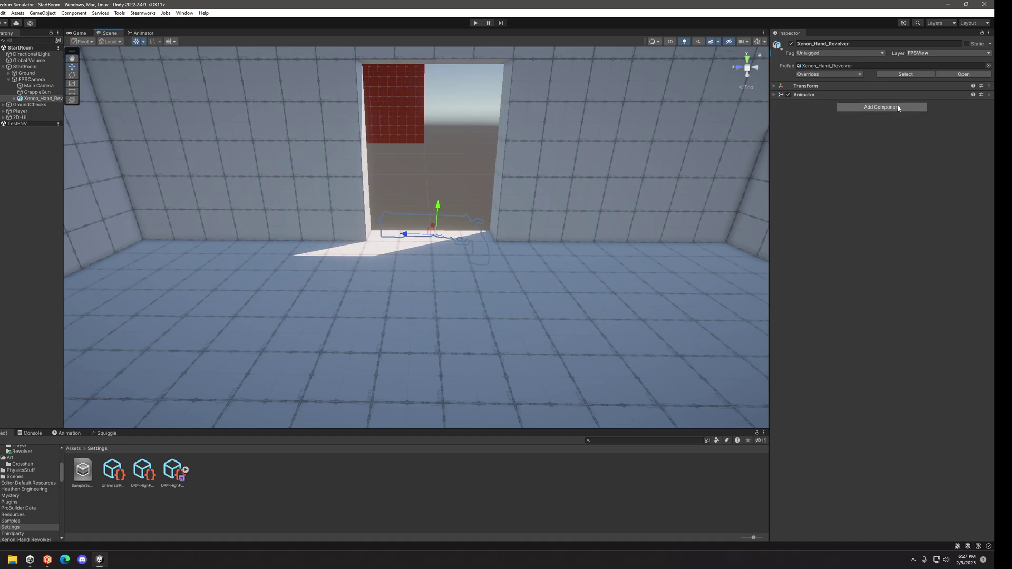
# Step: Confirm the revolver stays on the FPSView layer and reselect the renderer asset
pyautogui.click(938, 53)
pyautogui.click(941, 131)
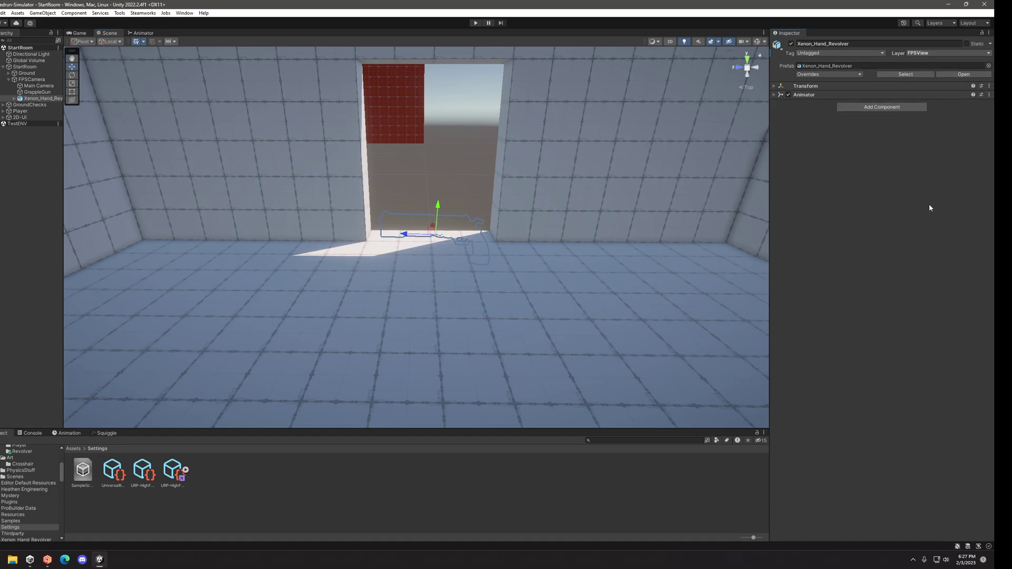
pyautogui.click(175, 473)
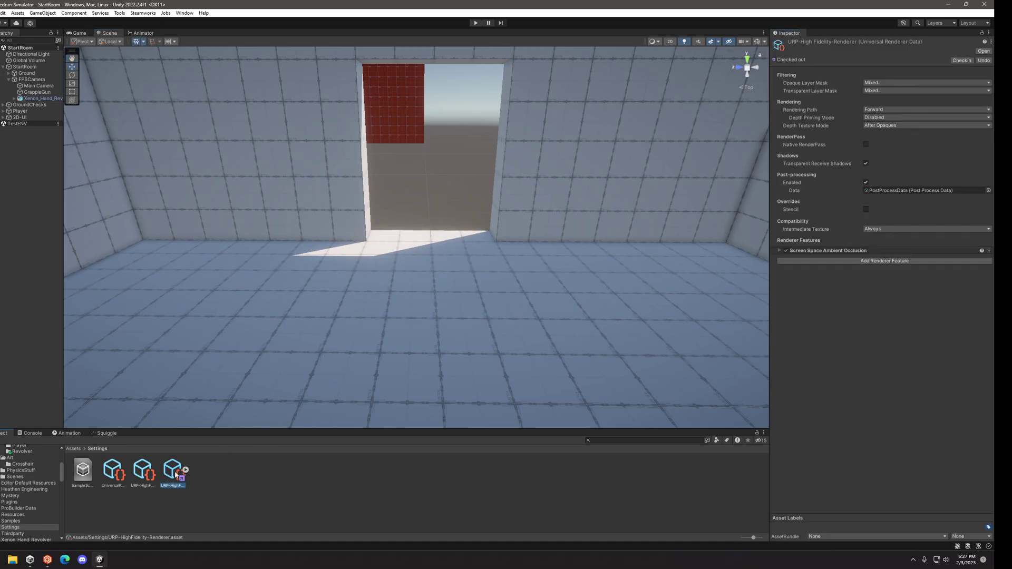
pyautogui.click(880, 82)
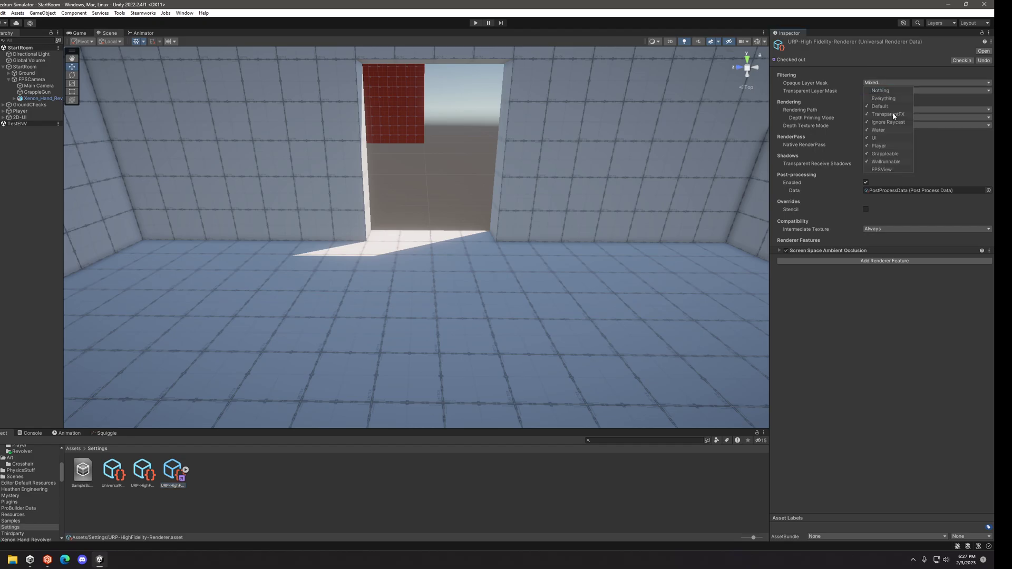
pyautogui.click(885, 330)
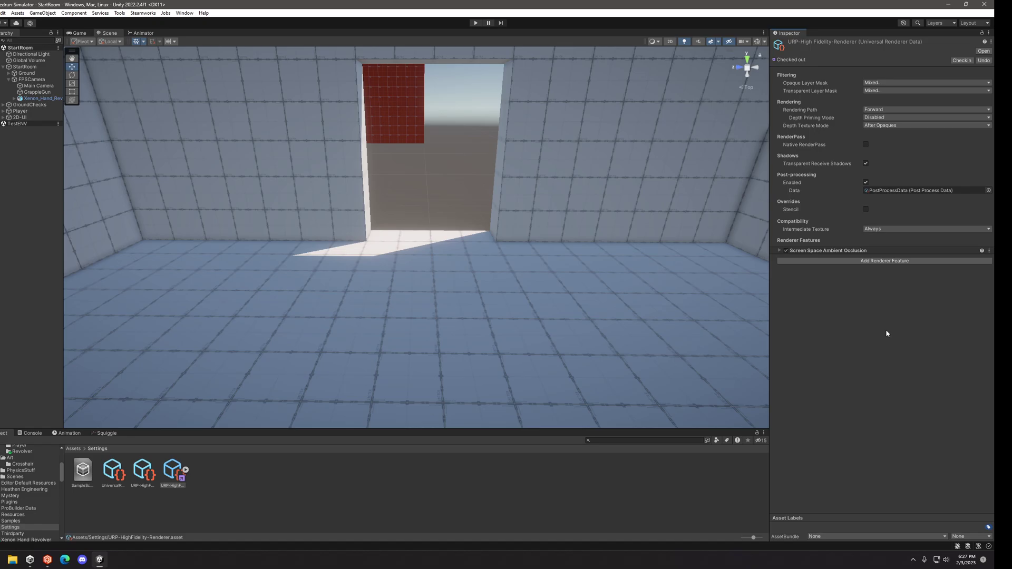
pyautogui.click(880, 91)
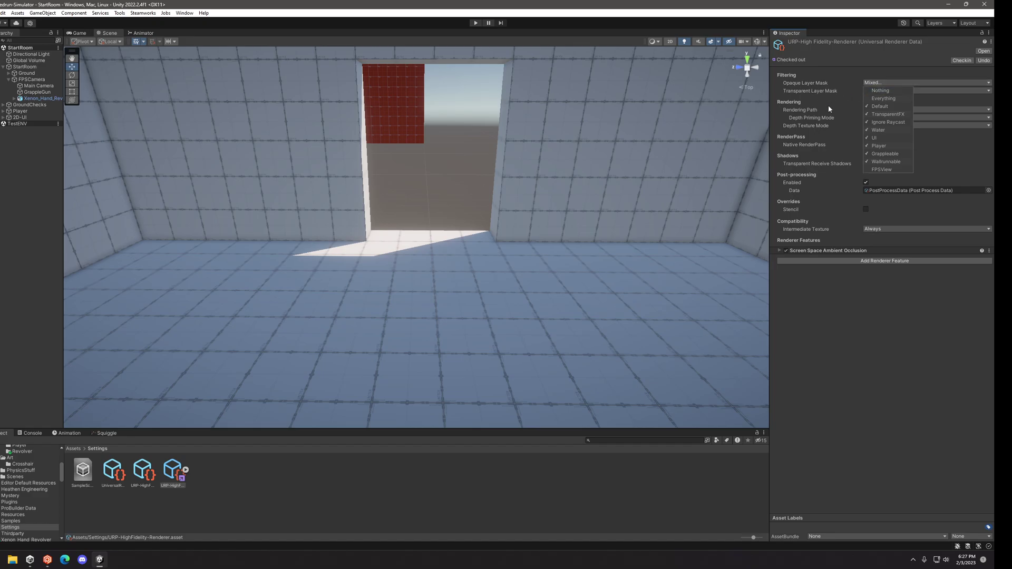
pyautogui.click(865, 237)
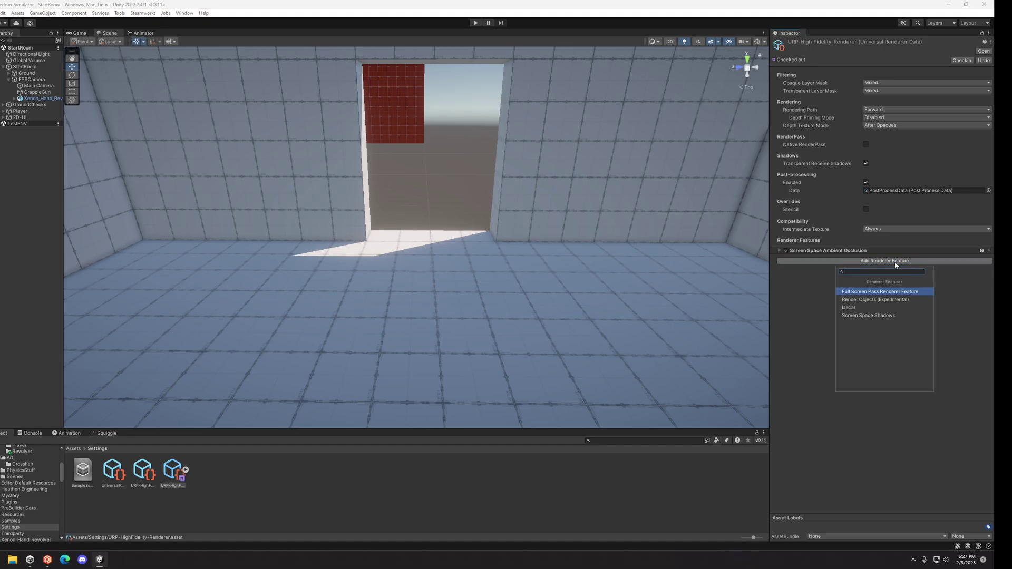
# Step: Add a Render Objects (Experimental) feature below Screen Space Ambient Occlusion and select its Name field
pyautogui.click(886, 299)
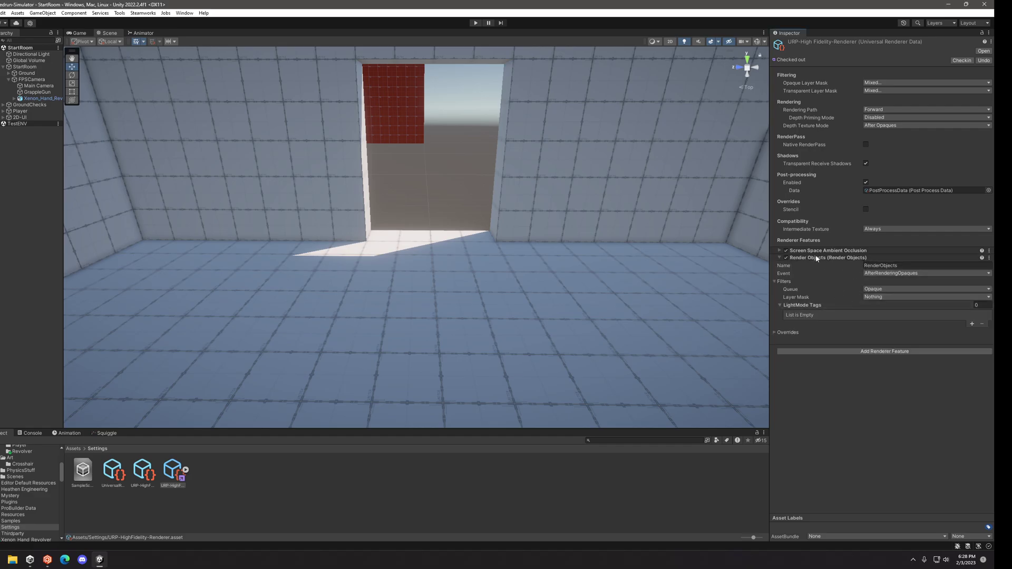
pyautogui.click(914, 266)
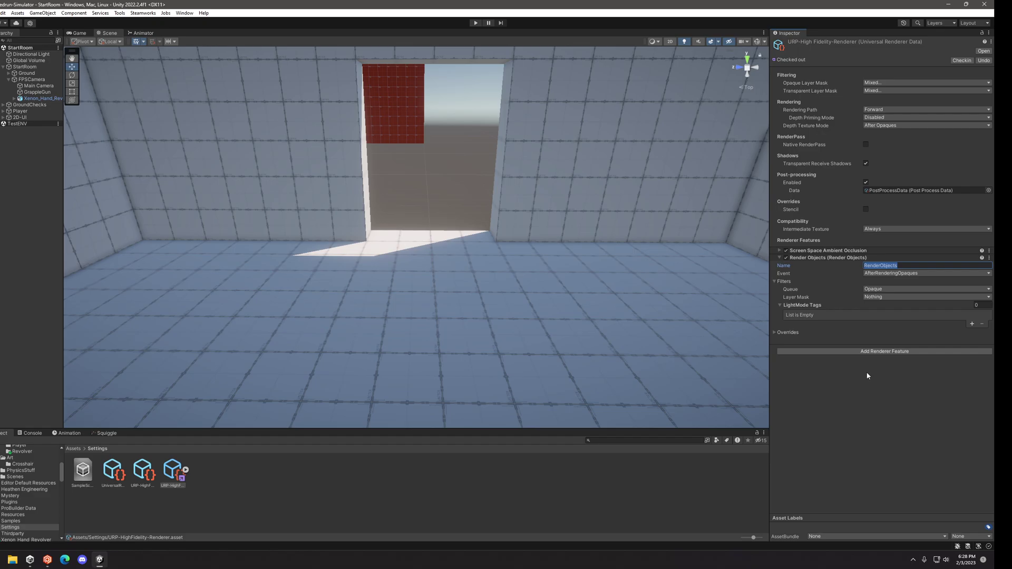
# Step: Rename the Render Objects feature to FPSViewOpaqueAllDepth
pyautogui.write('FPSView')
pyautogui.write('Opau')
pyautogui.write('ueAllDepth')
pyautogui.click(905, 378)
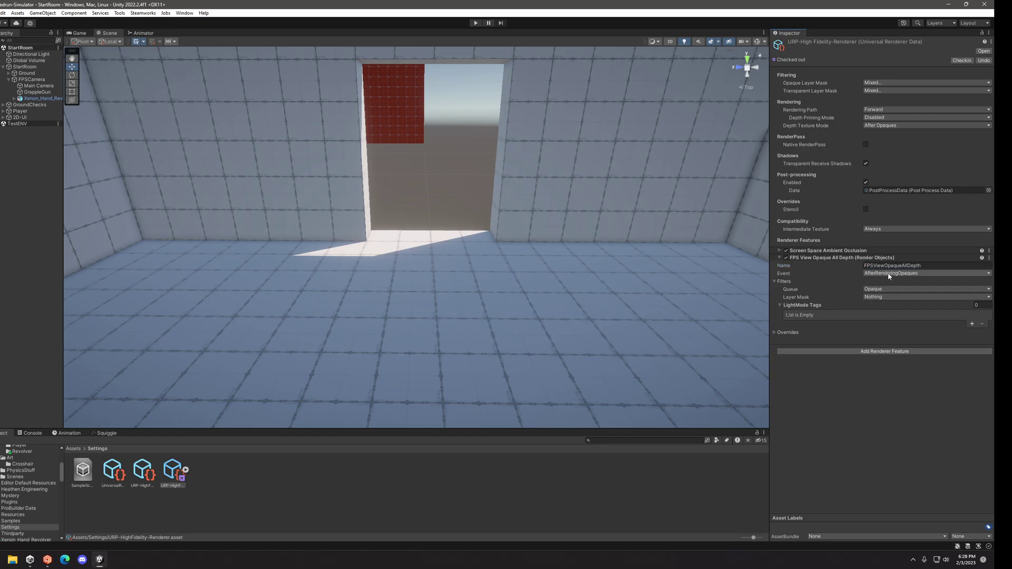
# Step: Set the feature's Event to BeforeRenderingOpaques and its Layer Mask to FPSView
pyautogui.click(918, 274)
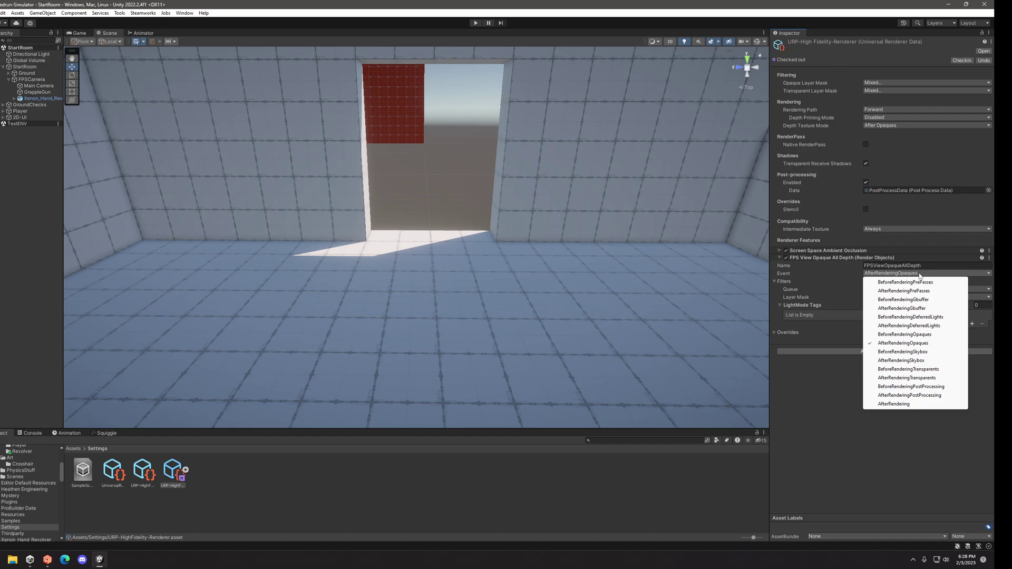
pyautogui.click(922, 335)
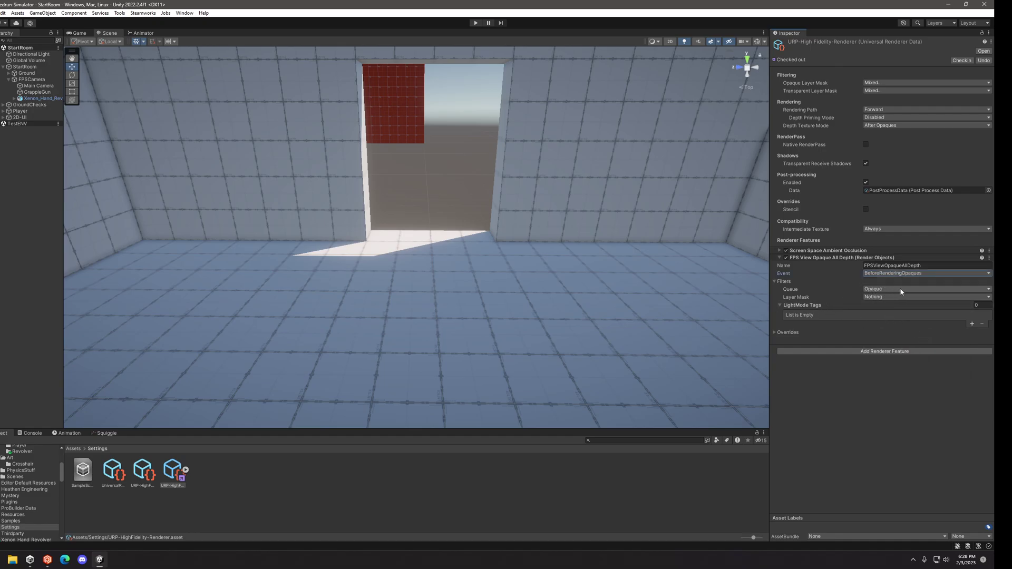
pyautogui.click(884, 295)
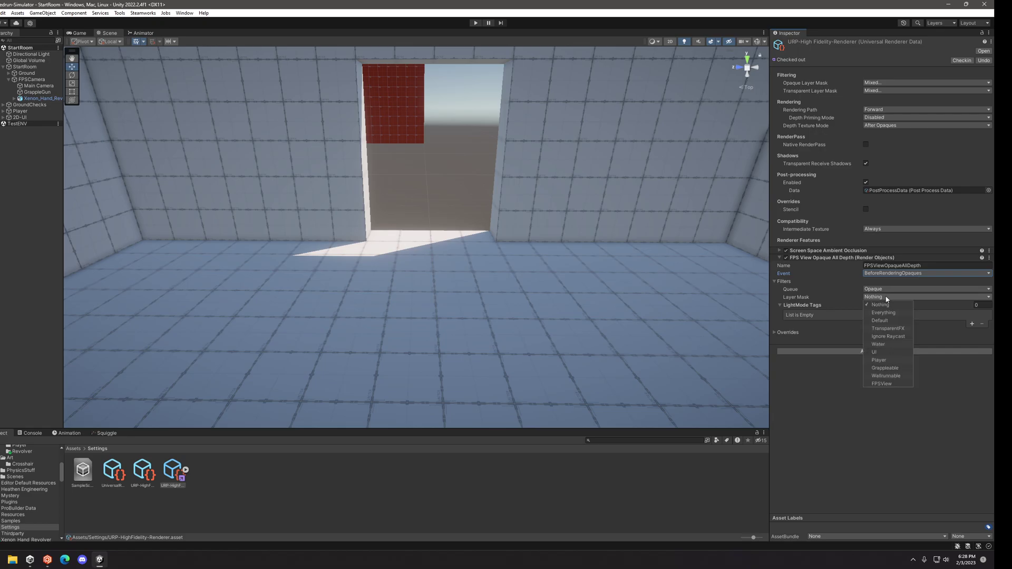
pyautogui.click(882, 384)
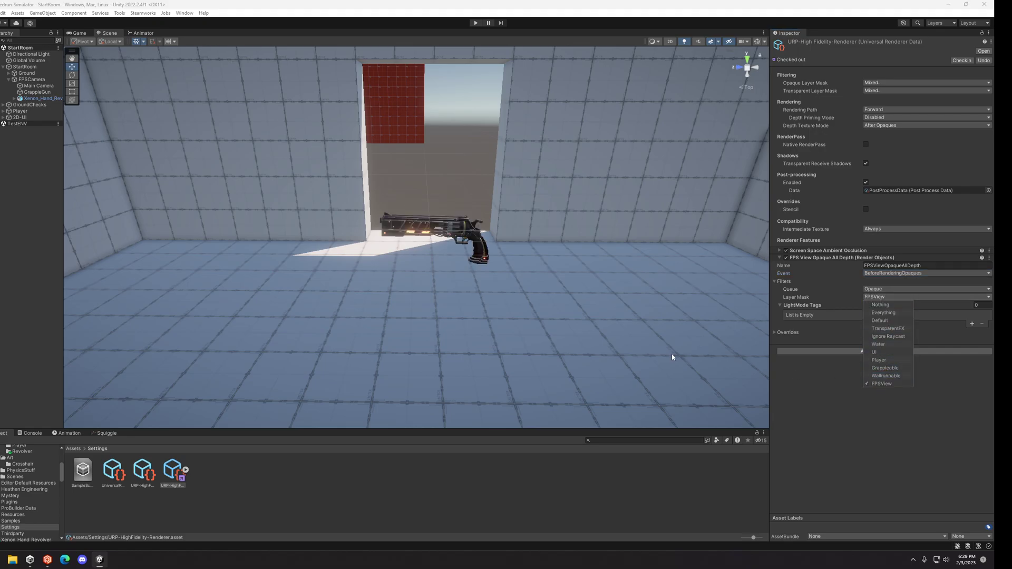
pyautogui.click(863, 448)
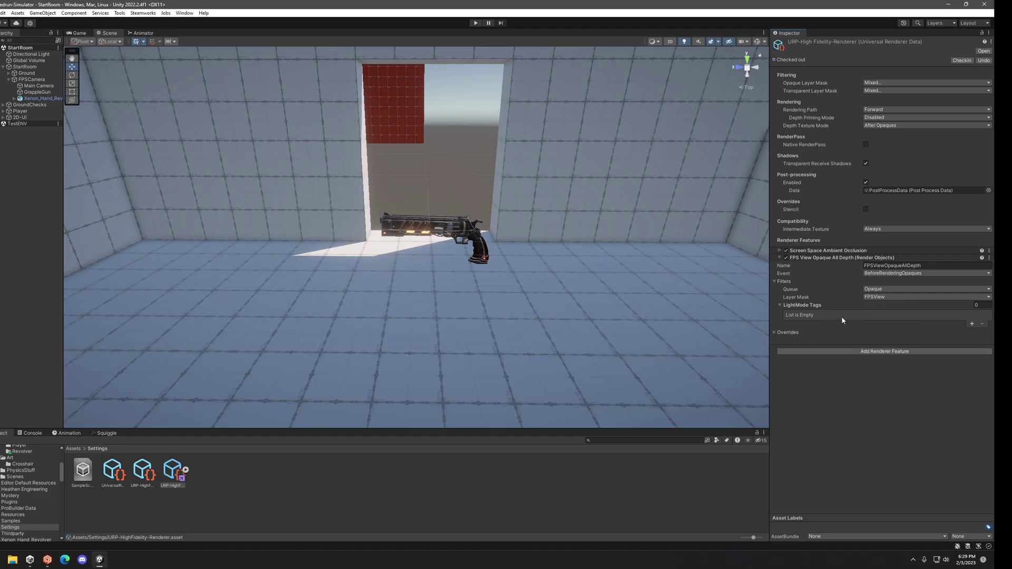
# Step: Enable FPSViewOpaqueAllDepth's Camera override with Field Of View 40, checking the Game view
pyautogui.click(778, 333)
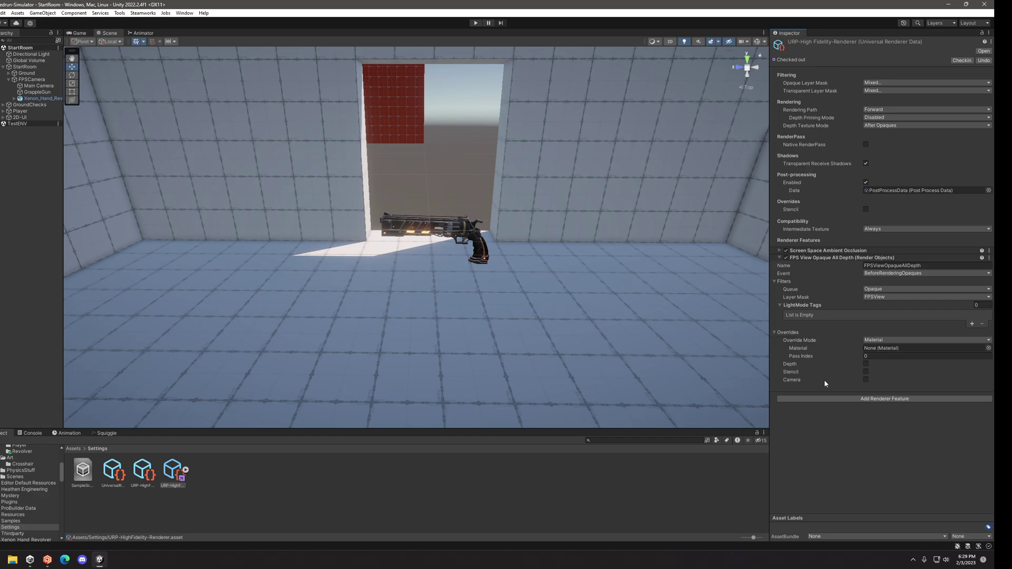
pyautogui.click(78, 33)
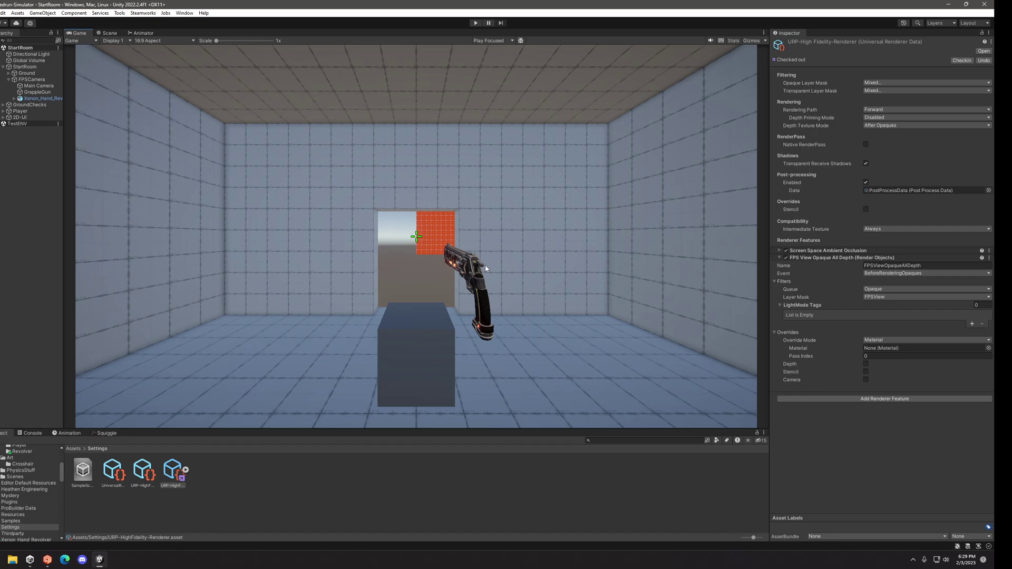
pyautogui.click(865, 379)
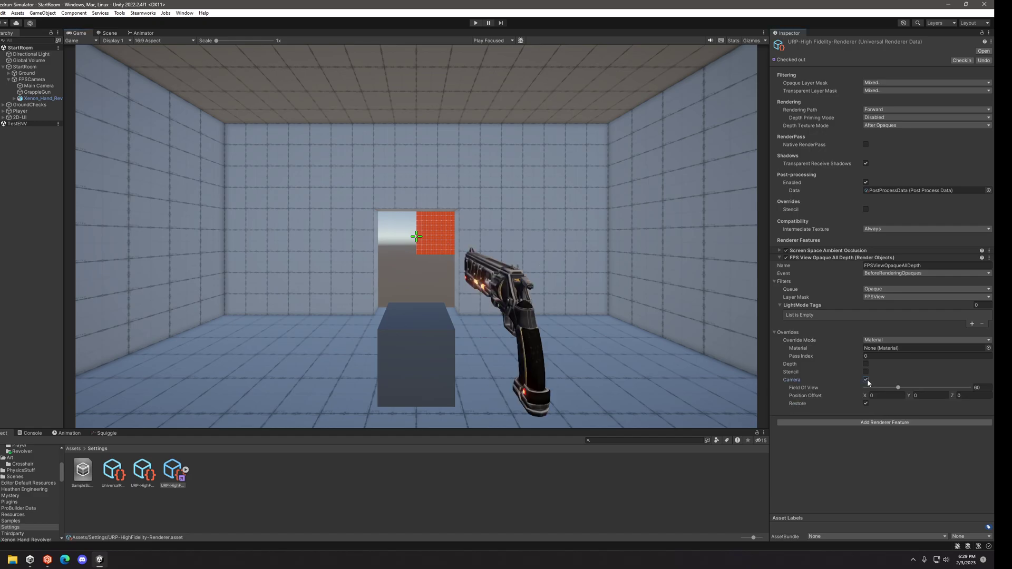
pyautogui.click(979, 388)
pyautogui.write('40')
pyautogui.press('Return')
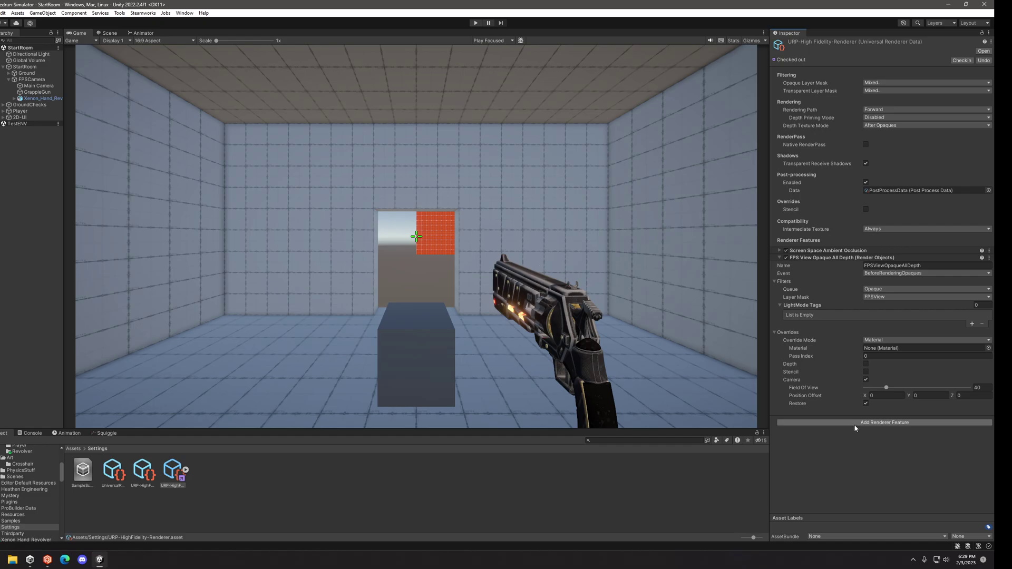
# Step: Add a Render Objects feature and paste in the first feature's name, undoing an accidental duplicate
pyautogui.click(870, 422)
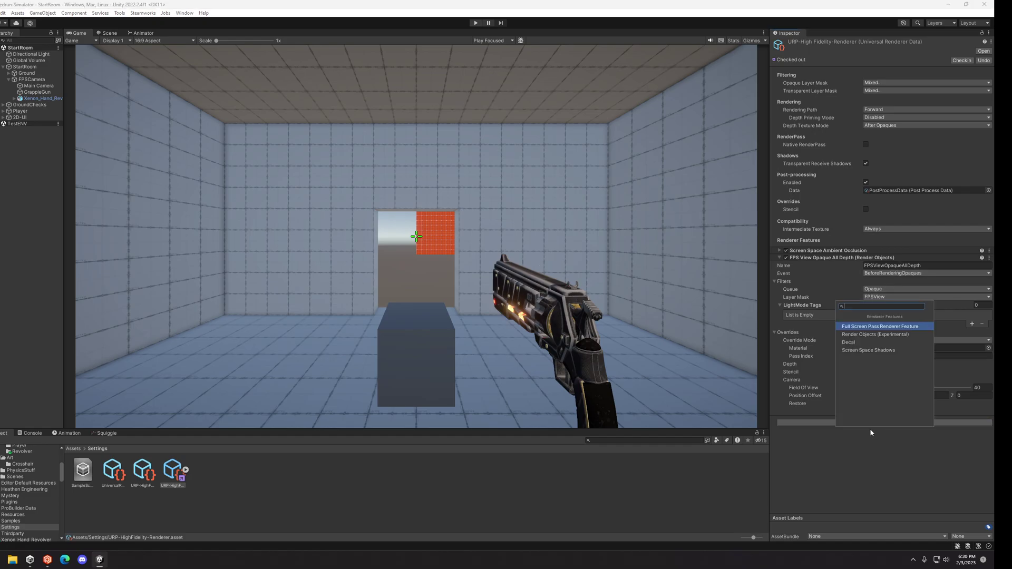
pyautogui.click(887, 338)
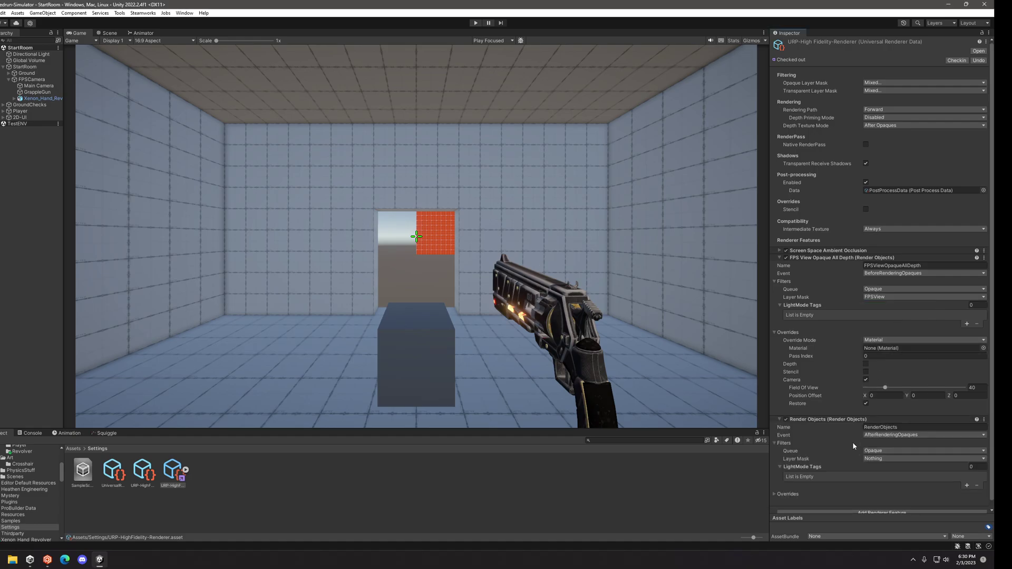
pyautogui.click(916, 421)
pyautogui.click(841, 259)
pyautogui.hotkey('ctrl', 'c')
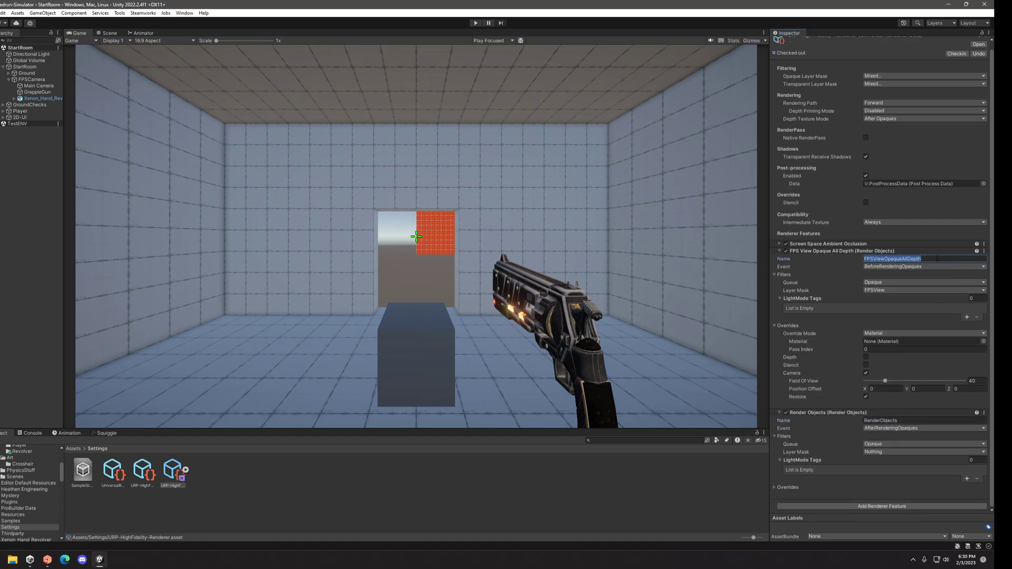
pyautogui.click(909, 421)
pyautogui.hotkey('ctrl', 'v')
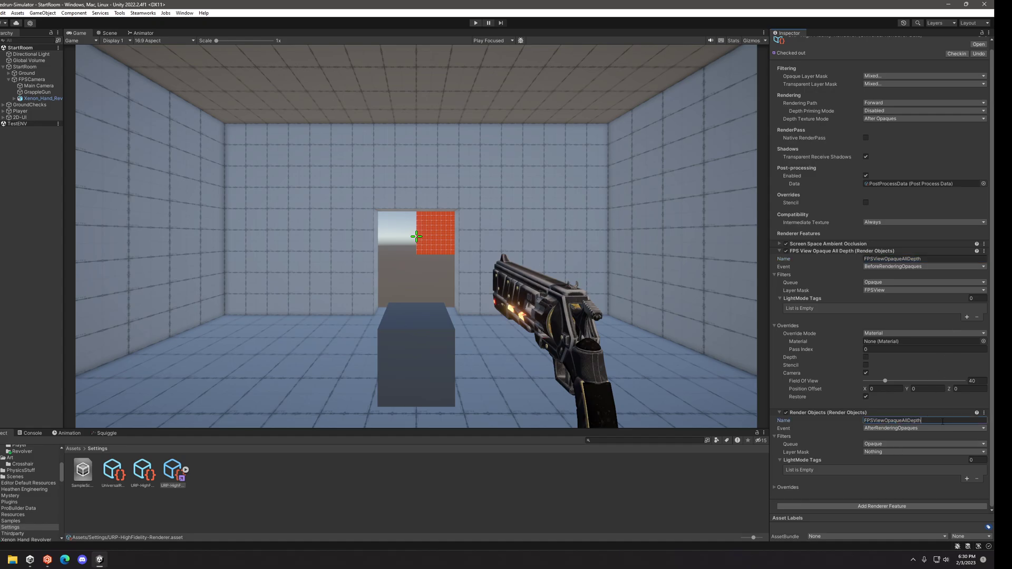
pyautogui.press('BackSpace')
pyautogui.press('BackSpace')
pyautogui.press('BackSpace')
pyautogui.hotkey('ctrl', 'z')
# Step: Add another Render Objects feature and name it FPSViewTransparentAllDepth
pyautogui.click(941, 420)
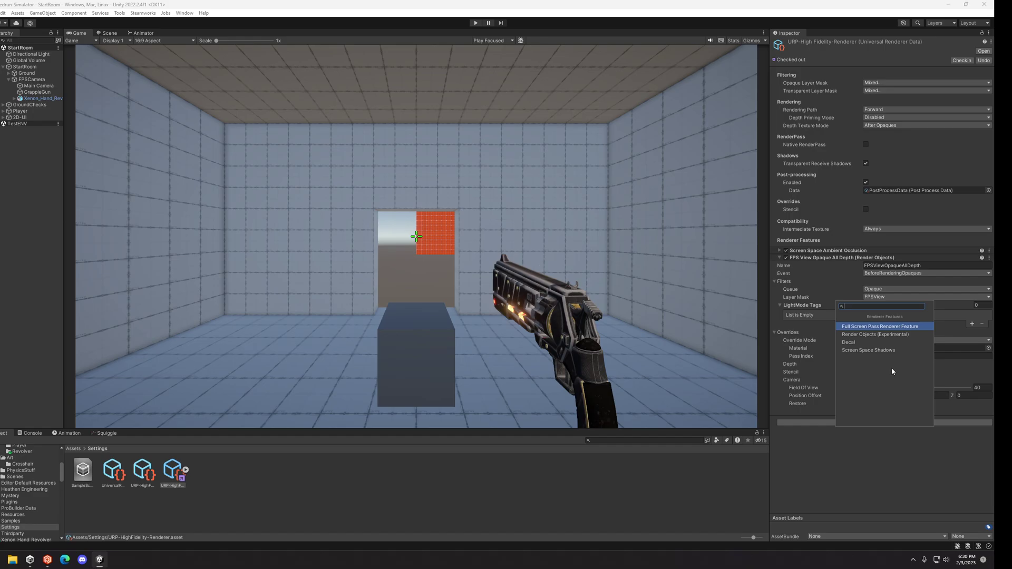
pyautogui.click(902, 334)
pyautogui.click(896, 427)
pyautogui.hotkey('ctrl', 'v')
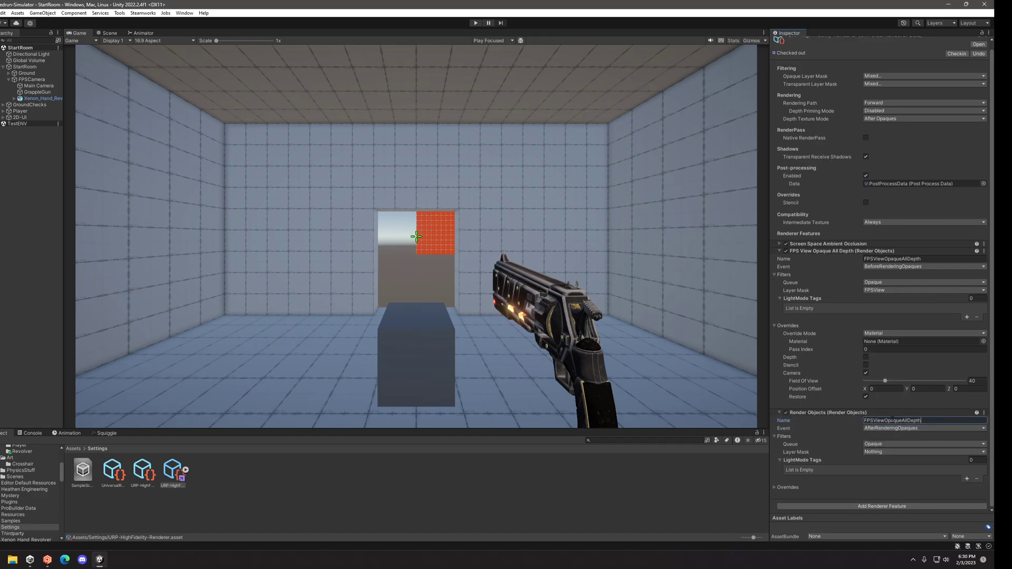
pyautogui.moveTo(901, 421); pyautogui.dragTo(884, 421)
pyautogui.write('Transparent')
pyautogui.press('Return')
# Step: Set FPSViewTransparentAllDepth to AfterRenderingTransparents, Transparent queue and FPSView Layer Mask
pyautogui.click(906, 428)
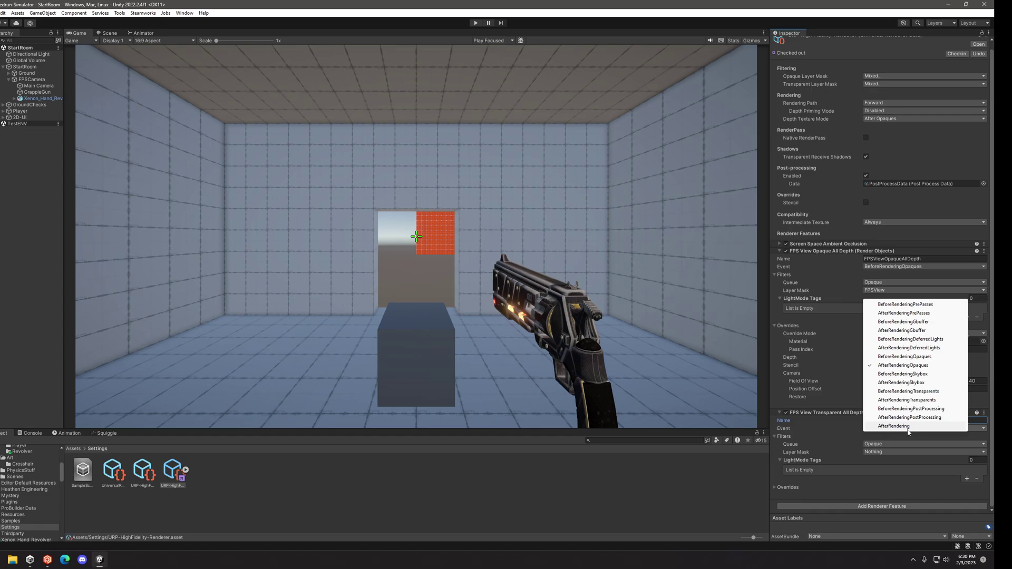
pyautogui.click(921, 401)
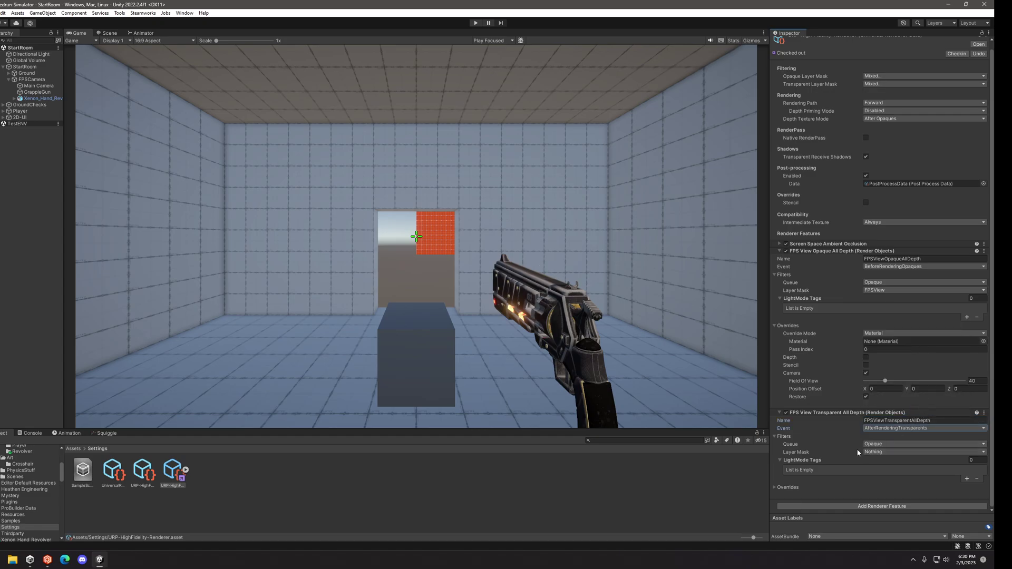
pyautogui.click(894, 446)
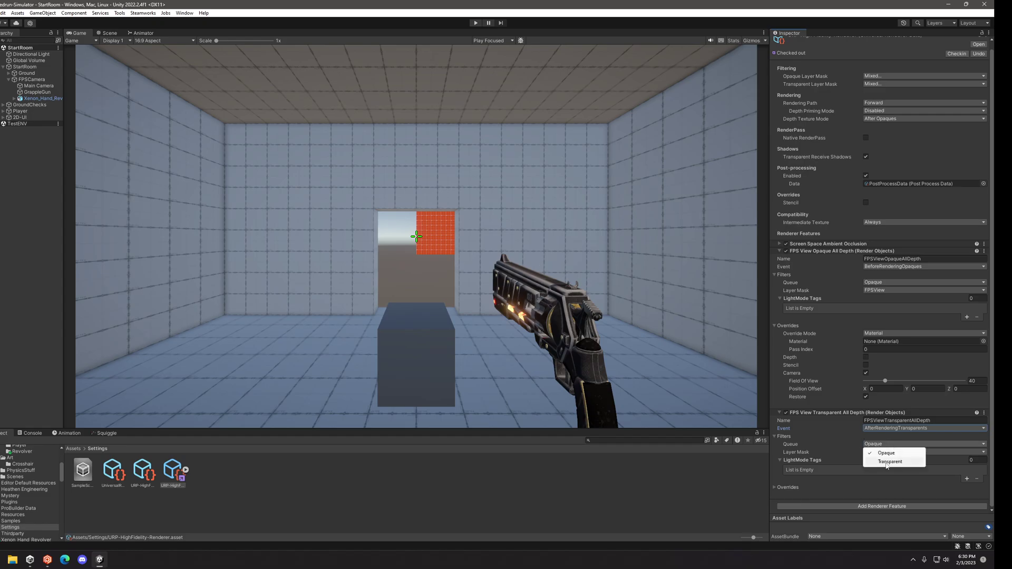
pyautogui.click(884, 461)
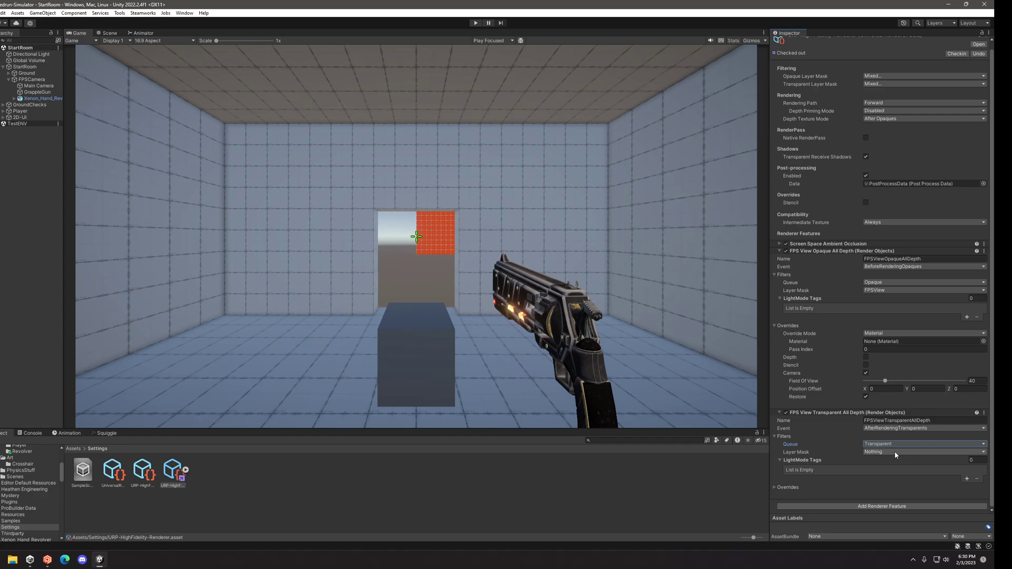
pyautogui.click(894, 451)
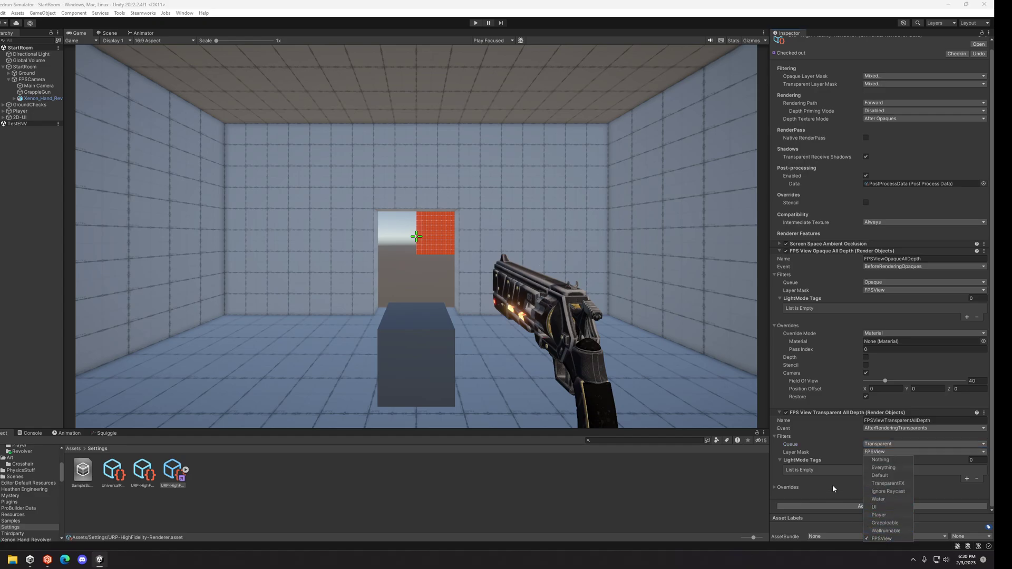
pyautogui.click(773, 471)
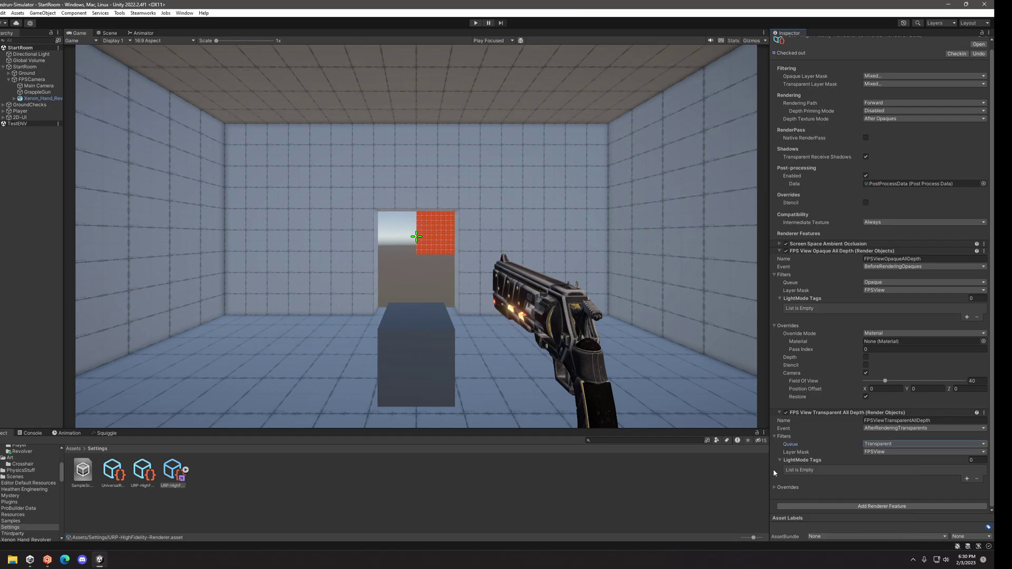
# Step: Enable its Camera override with Field Of View 40
pyautogui.click(779, 489)
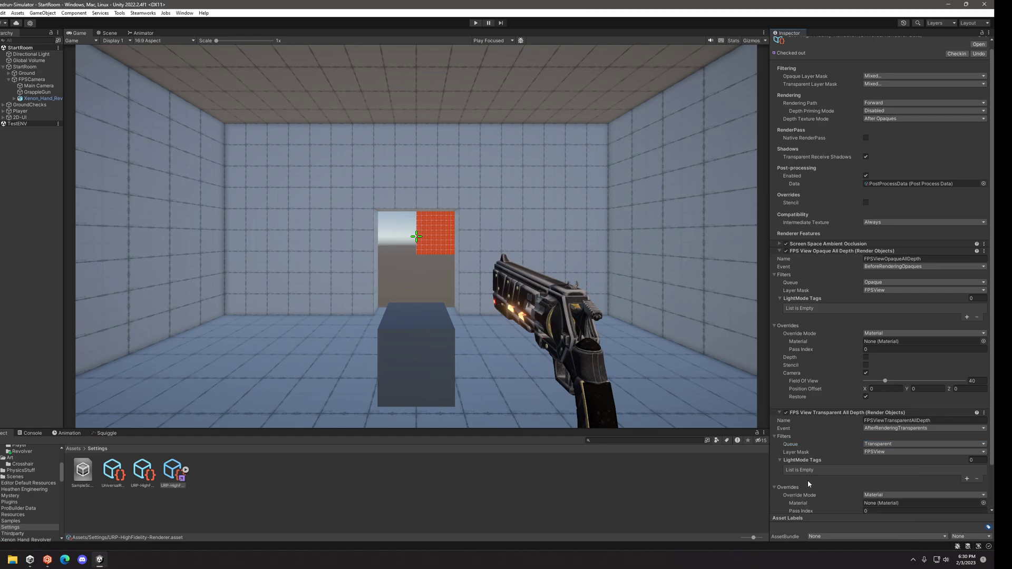
pyautogui.scroll(-2, 828, 481)
pyautogui.click(866, 487)
pyautogui.scroll(-1, 868, 487)
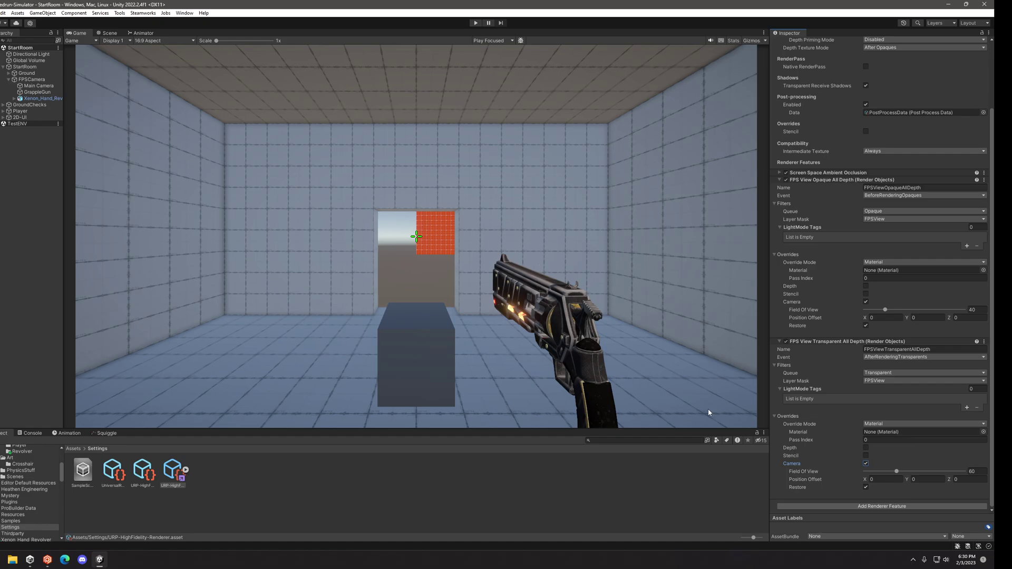
pyautogui.click(979, 472)
pyautogui.write('40')
pyautogui.click(893, 441)
pyautogui.click(475, 23)
pyautogui.press('w')
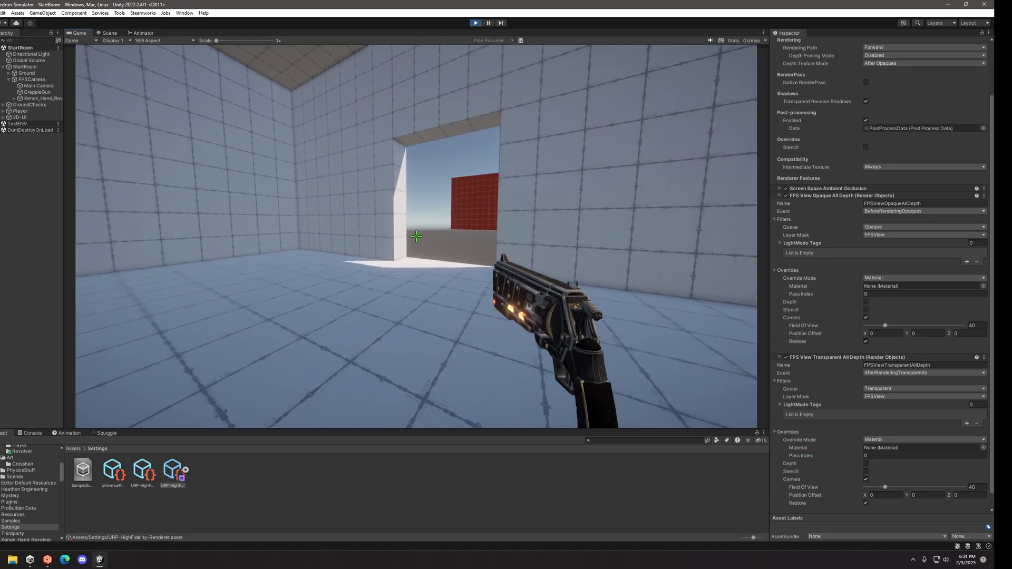
pyautogui.press('w')
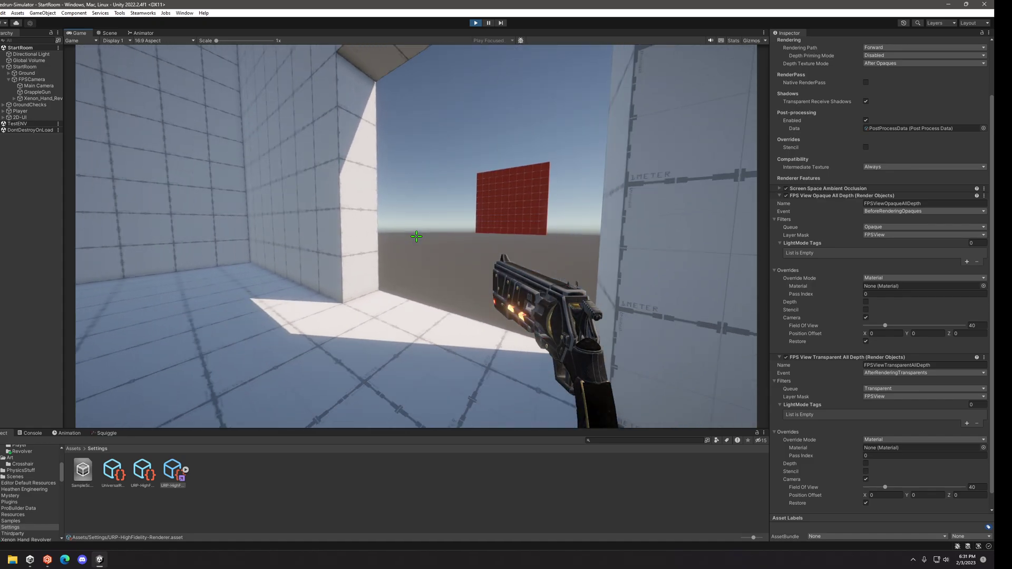
pyautogui.click(475, 23)
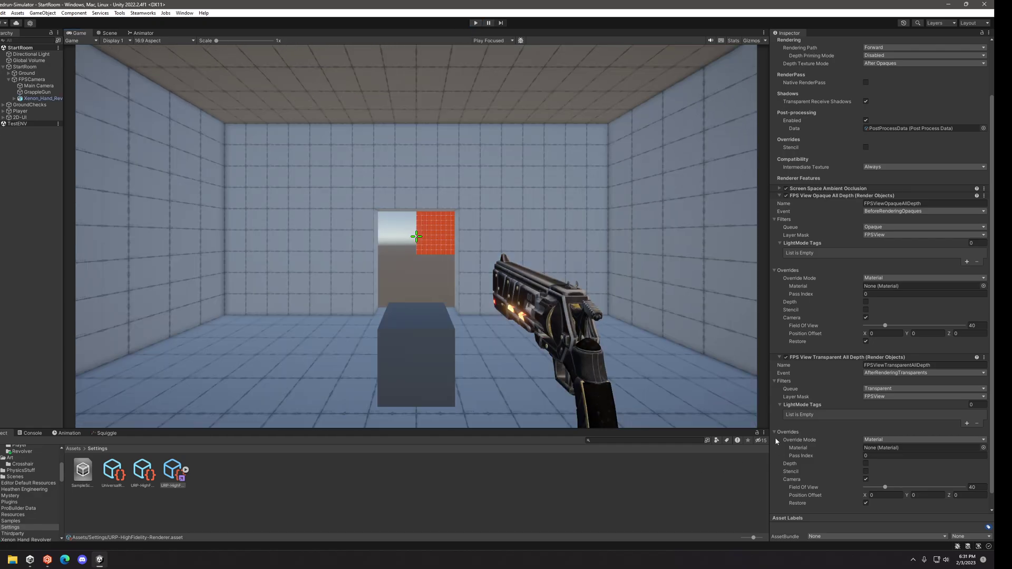
# Step: Enable the Depth override on FPSViewOpaqueAllDepth, writing depth with a Less Equal test
pyautogui.scroll(-1, 816, 293)
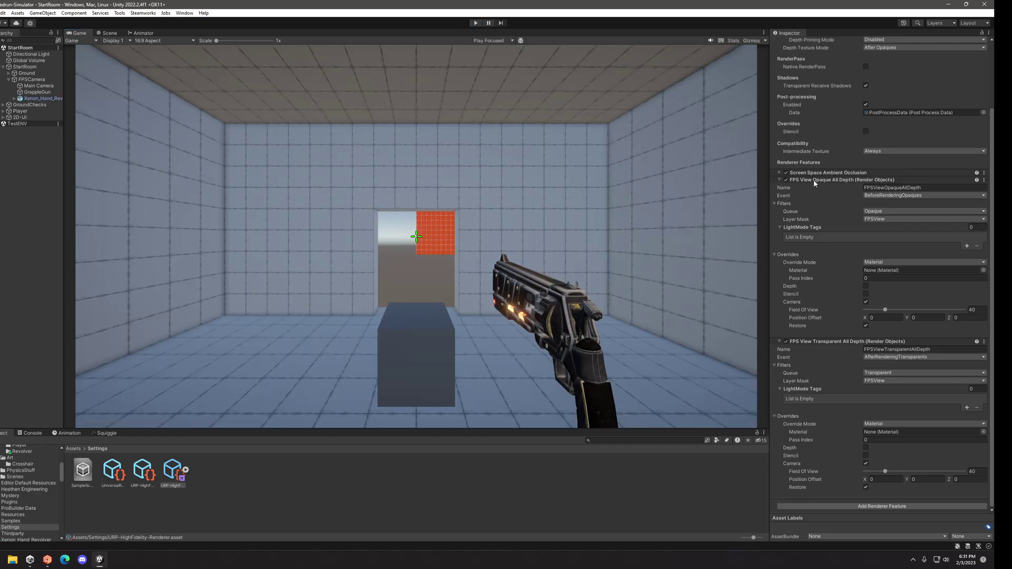
pyautogui.click(815, 181)
pyautogui.click(811, 266)
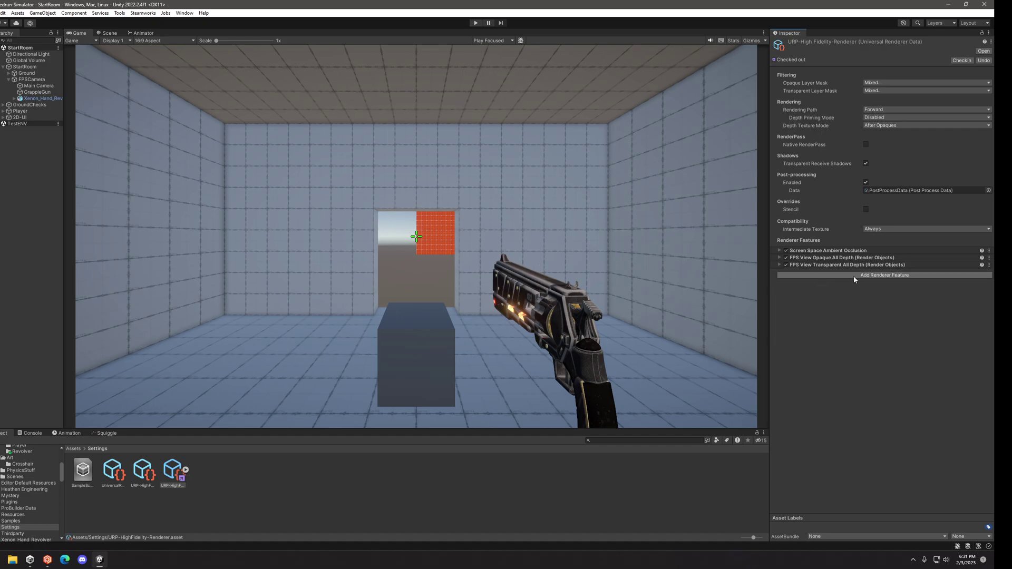
pyautogui.click(827, 258)
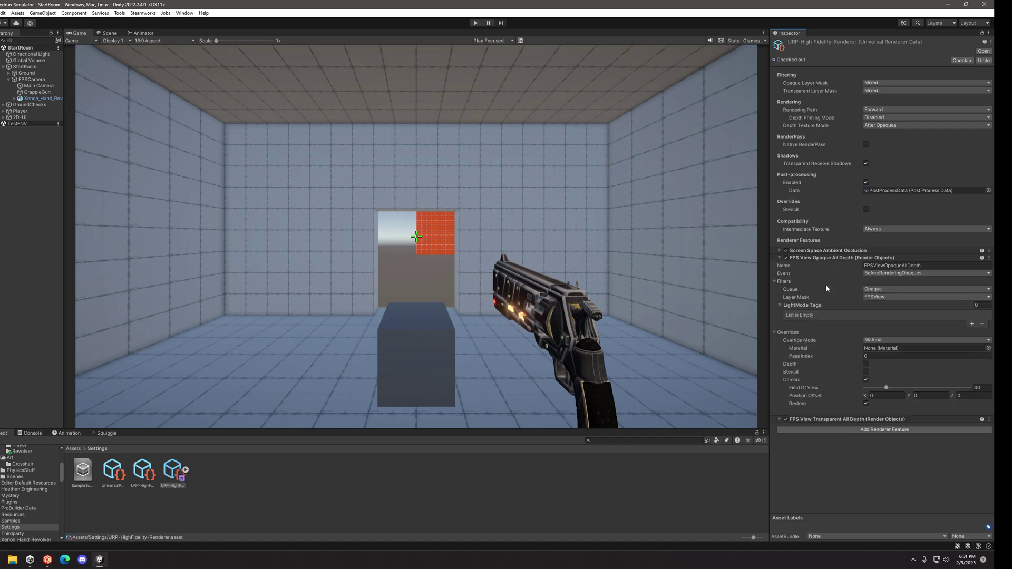
pyautogui.click(822, 420)
pyautogui.scroll(-3, 839, 360)
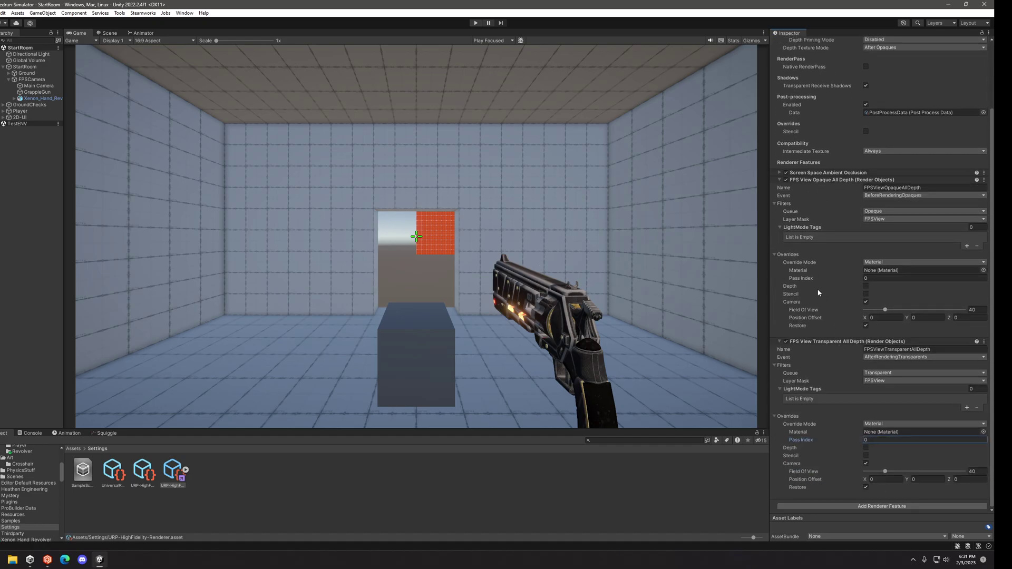
pyautogui.click(866, 286)
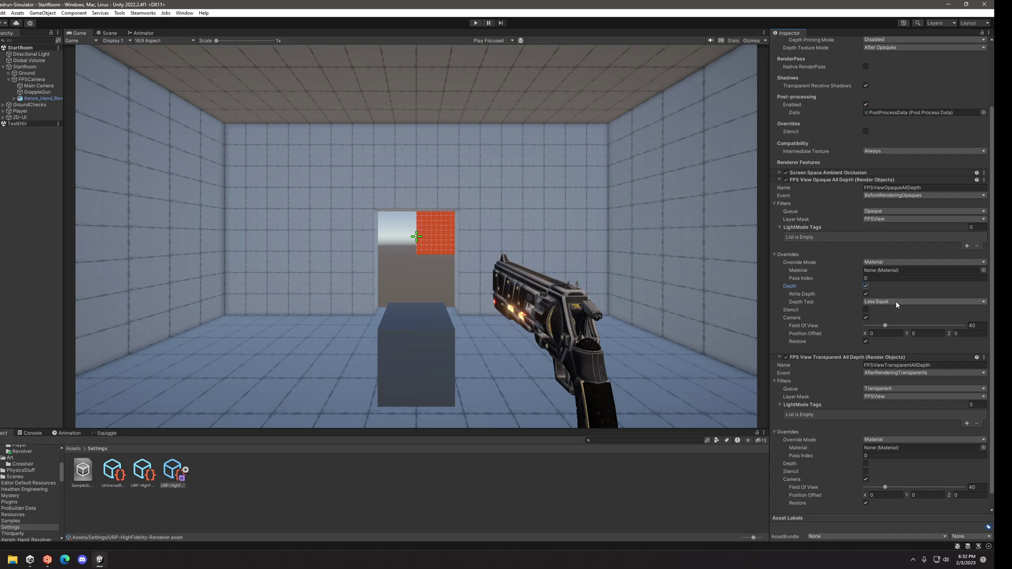
# Step: Set FPSViewOpaqueAllDepth's Depth Test to Always
pyautogui.click(896, 302)
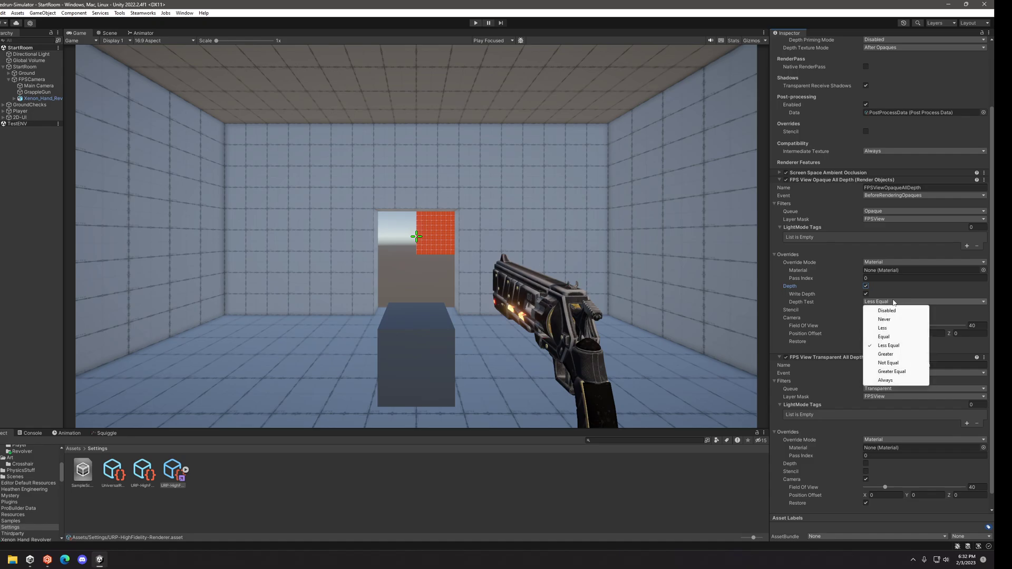
pyautogui.click(890, 380)
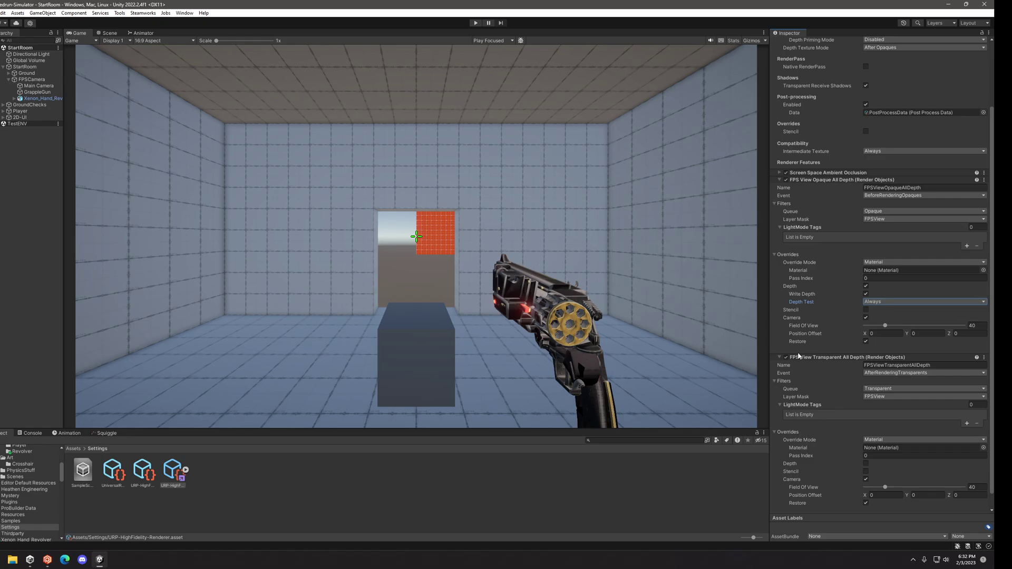
pyautogui.scroll(-1, 828, 322)
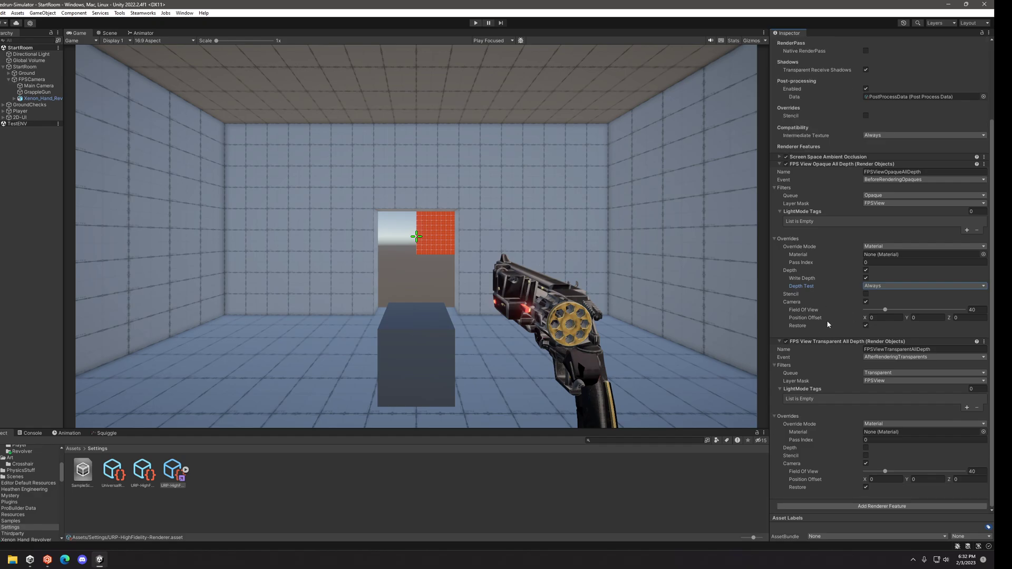
# Step: Enable the Depth override on FPSViewTransparentAllDepth with Depth Test Always
pyautogui.click(865, 447)
pyautogui.scroll(-1, 864, 462)
pyautogui.click(896, 447)
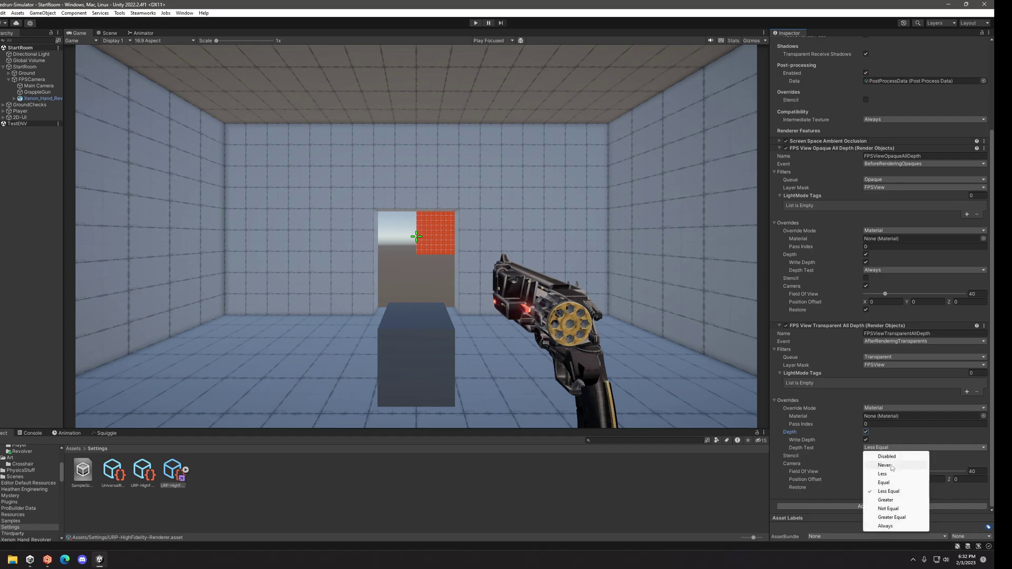
pyautogui.click(896, 527)
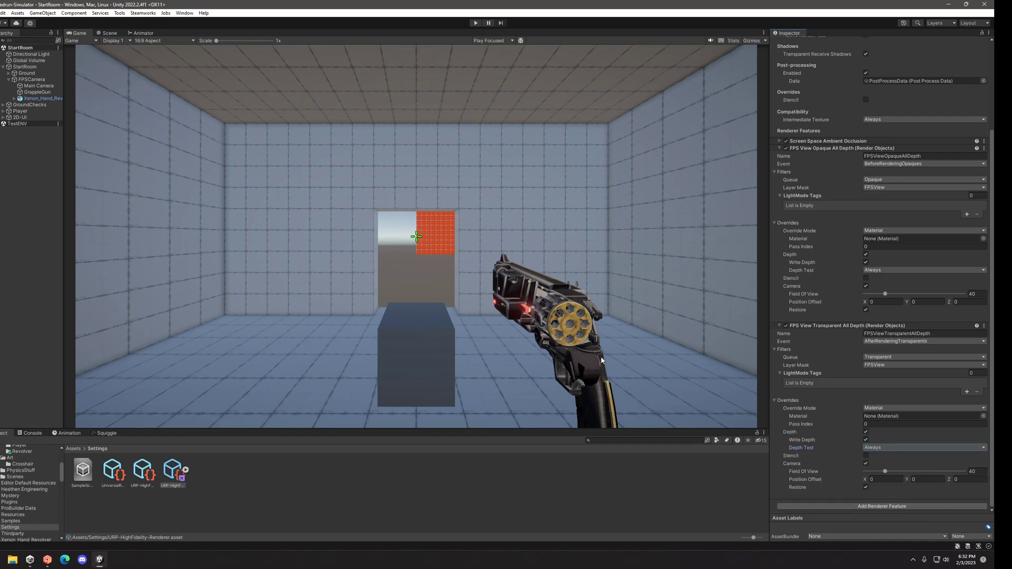
pyautogui.click(814, 326)
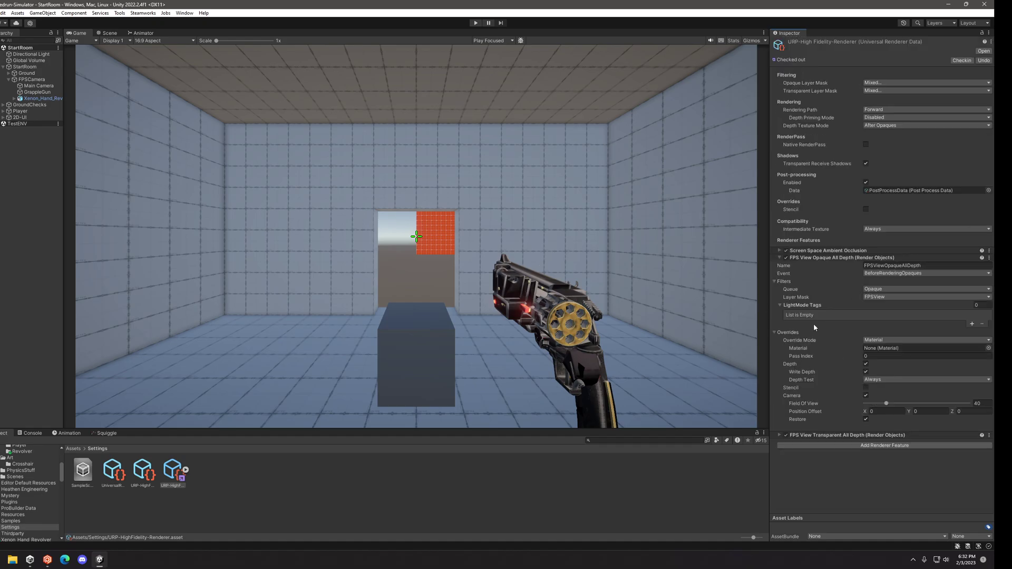
# Step: Add a third Render Objects feature named FPSViewOpaqueLessEqualDepth
pyautogui.click(843, 445)
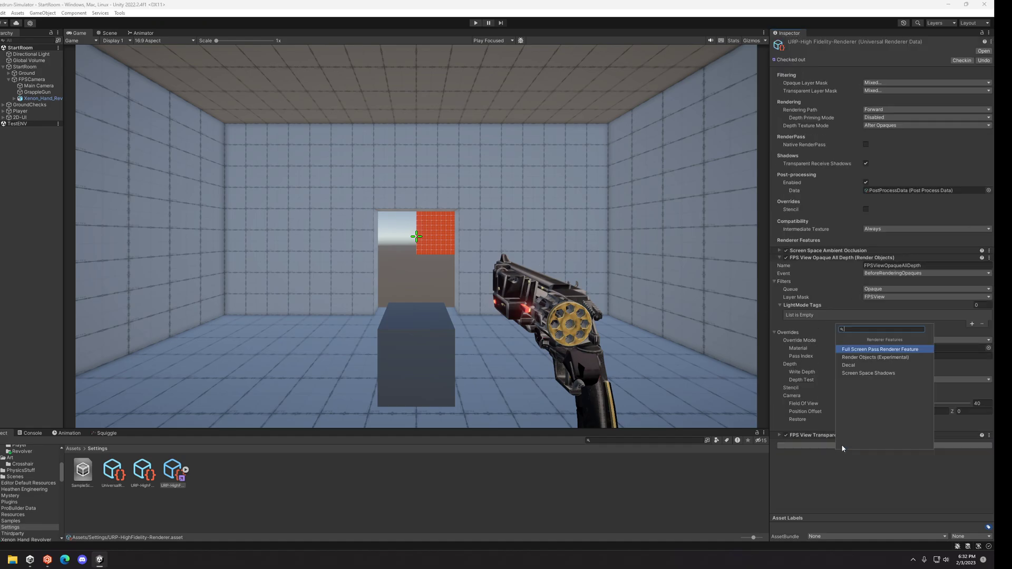
pyautogui.click(884, 358)
pyautogui.scroll(-2, 881, 436)
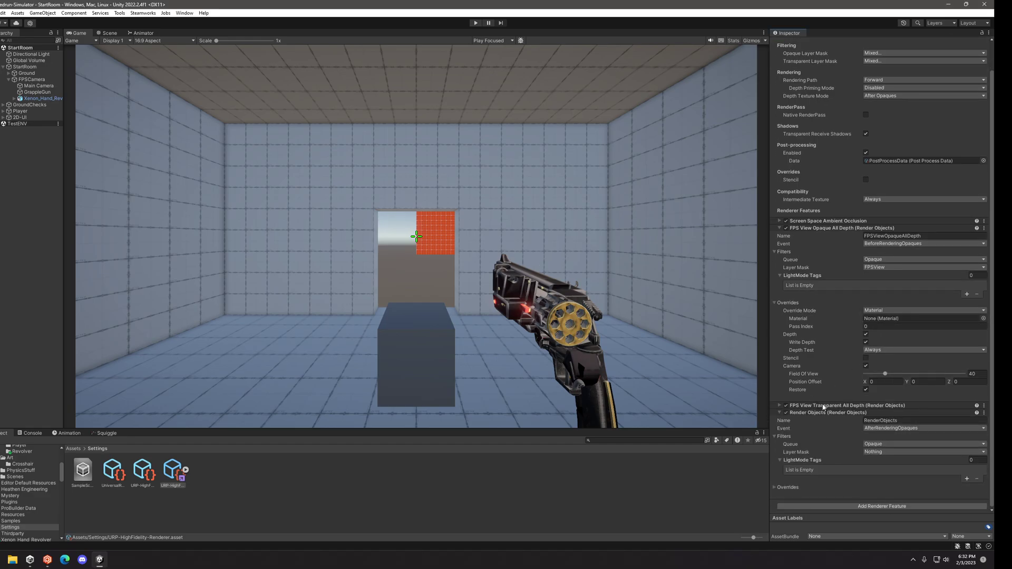
pyautogui.click(848, 237)
pyautogui.hotkey('ctrl', 'c')
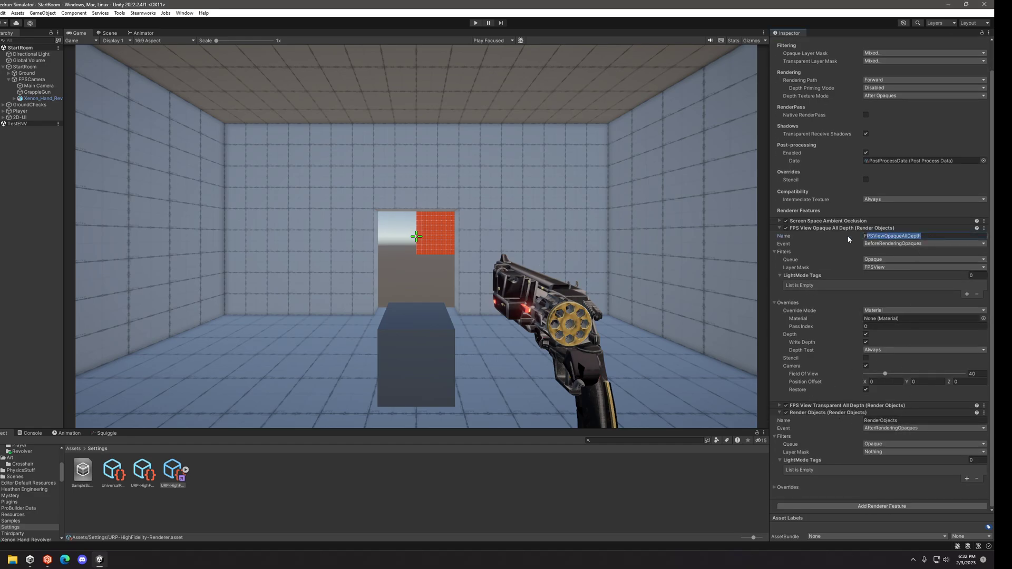
pyautogui.click(933, 421)
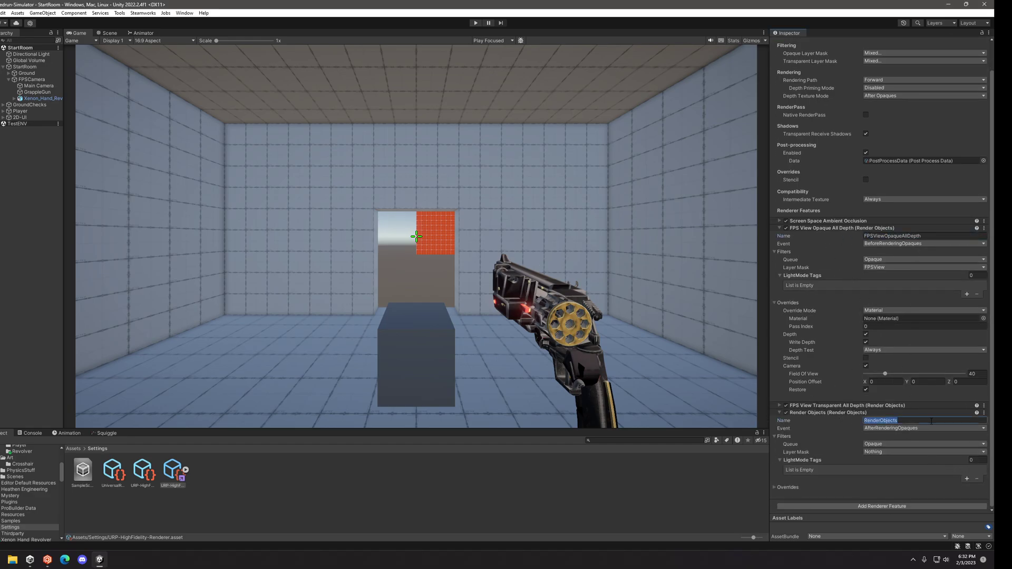
pyautogui.hotkey('ctrl', 'v')
pyautogui.moveTo(934, 421); pyautogui.dragTo(903, 425)
pyautogui.press('Tab')
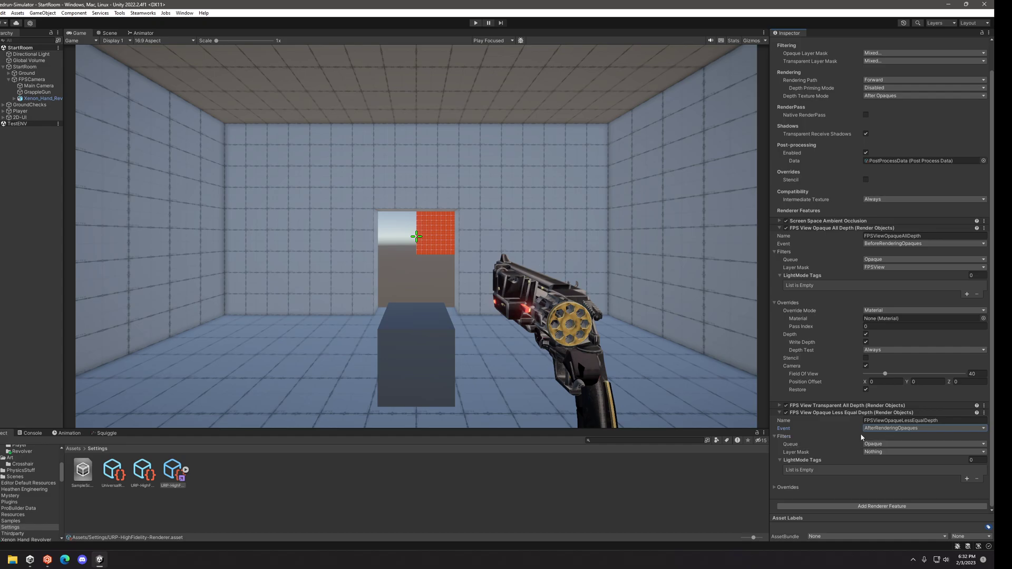
# Step: Enable a Camera override with Restore on FPSViewOpaqueLessEqualDepth
pyautogui.click(774, 487)
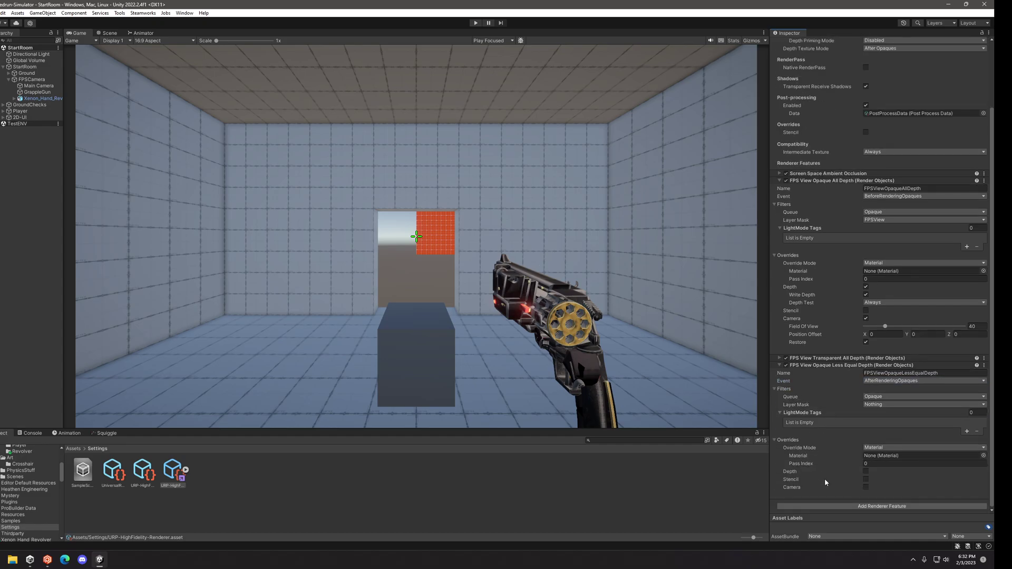
pyautogui.click(865, 487)
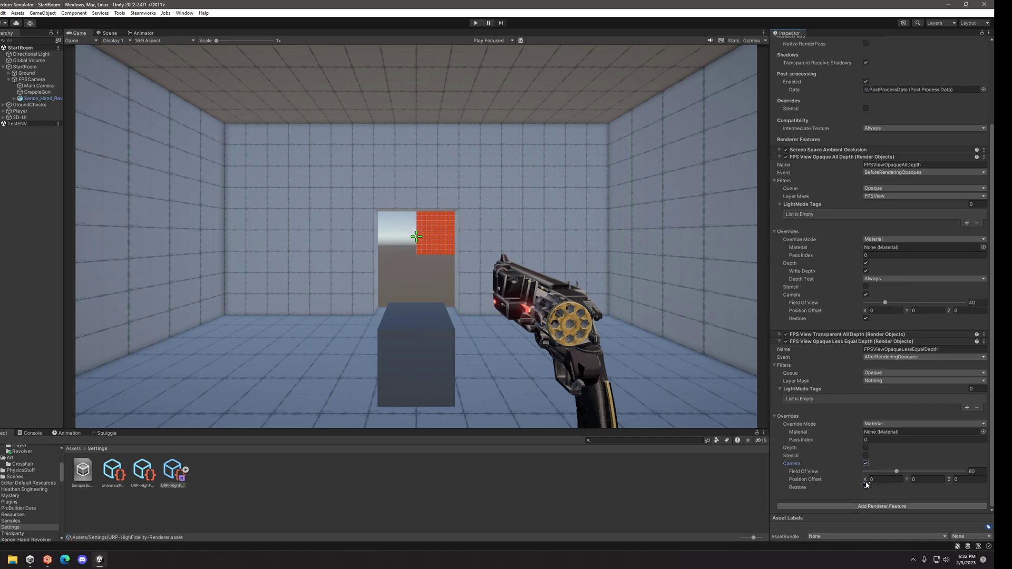
pyautogui.click(865, 486)
# Step: Set its Layer Mask to FPSView and change the camera Field of View from 60 to 40
pyautogui.scroll(2, 866, 466)
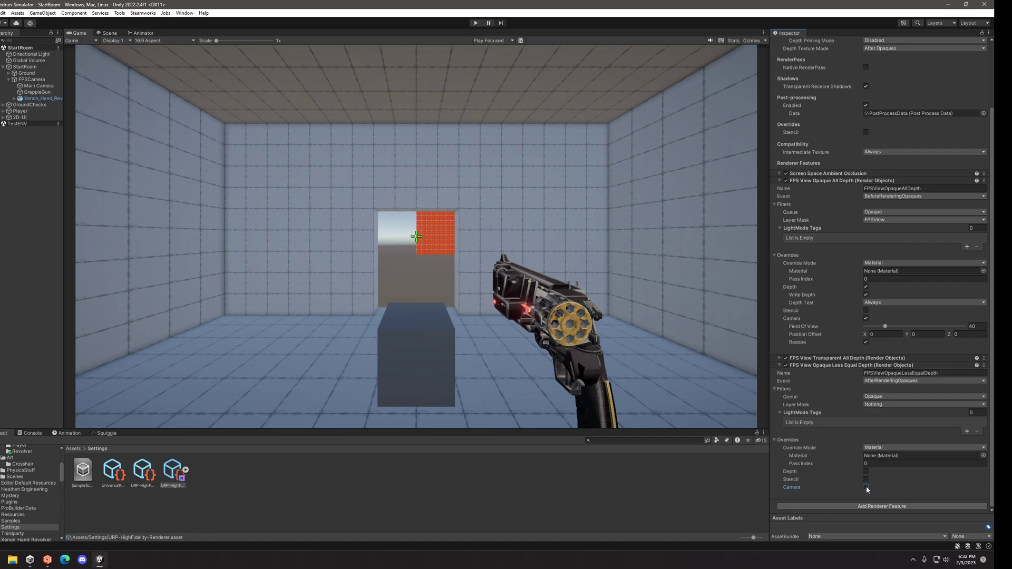
pyautogui.scroll(-2, 866, 487)
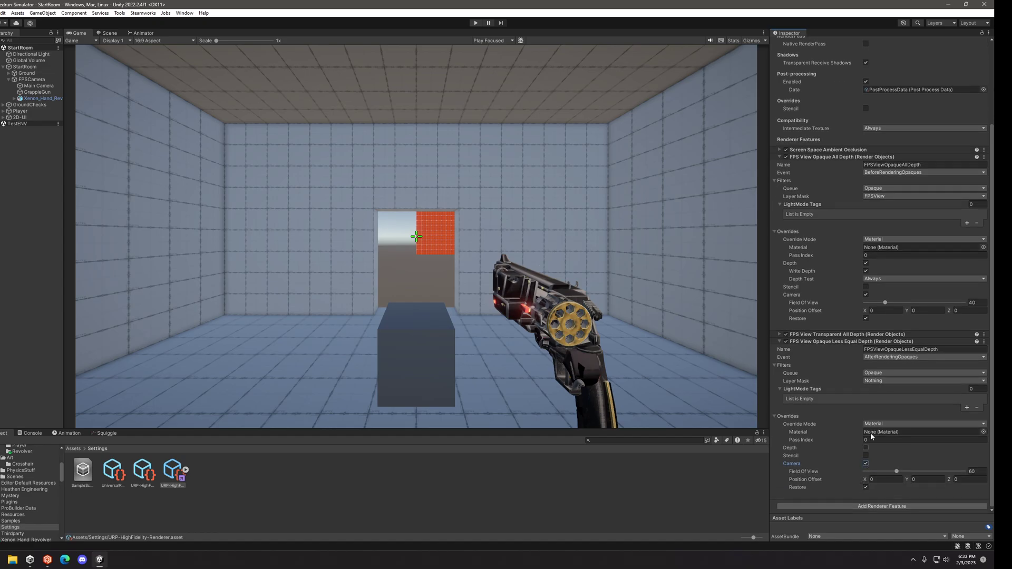
pyautogui.click(889, 379)
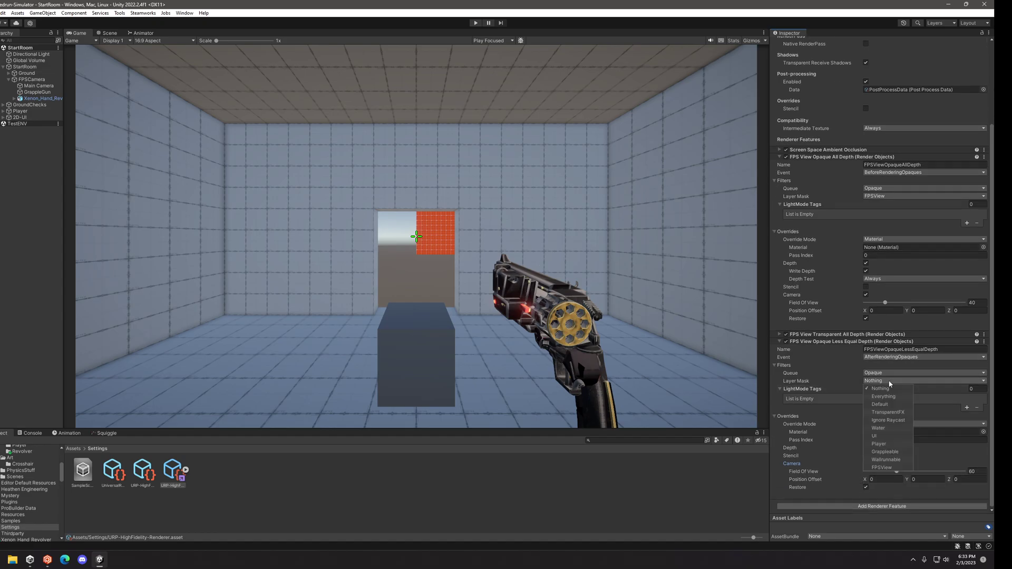
pyautogui.click(881, 468)
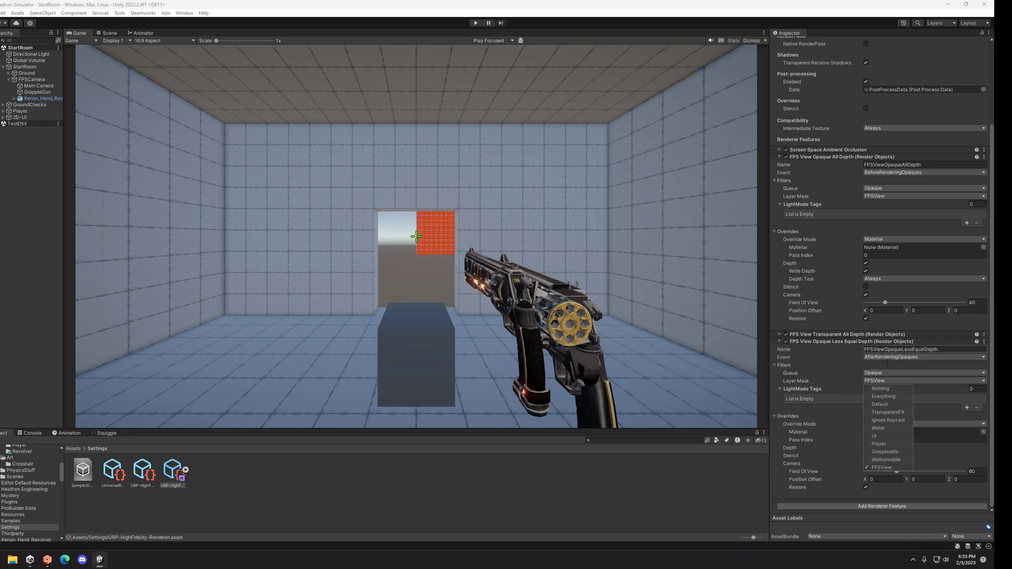
pyautogui.click(854, 525)
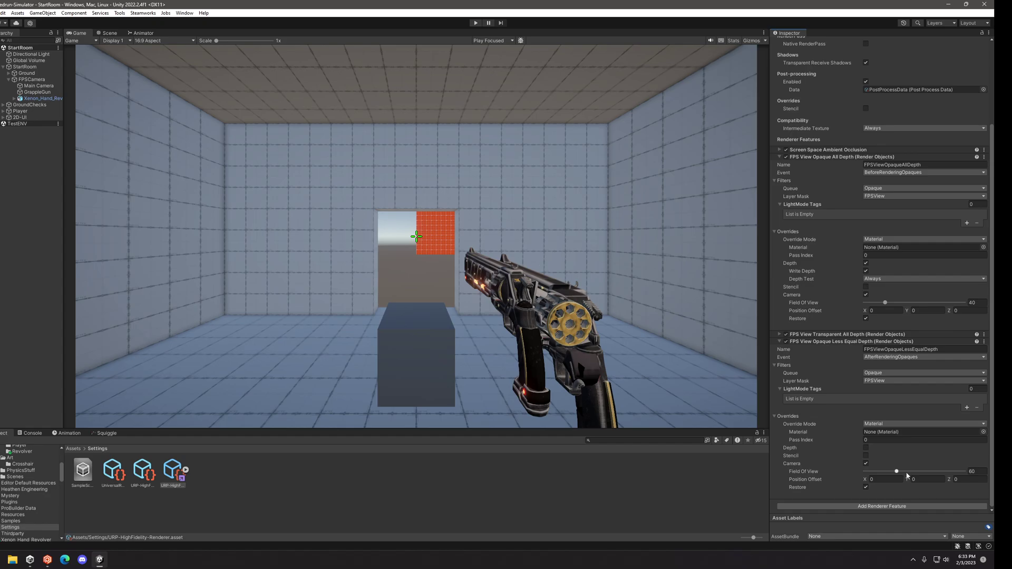
pyautogui.click(974, 471)
pyautogui.write('40')
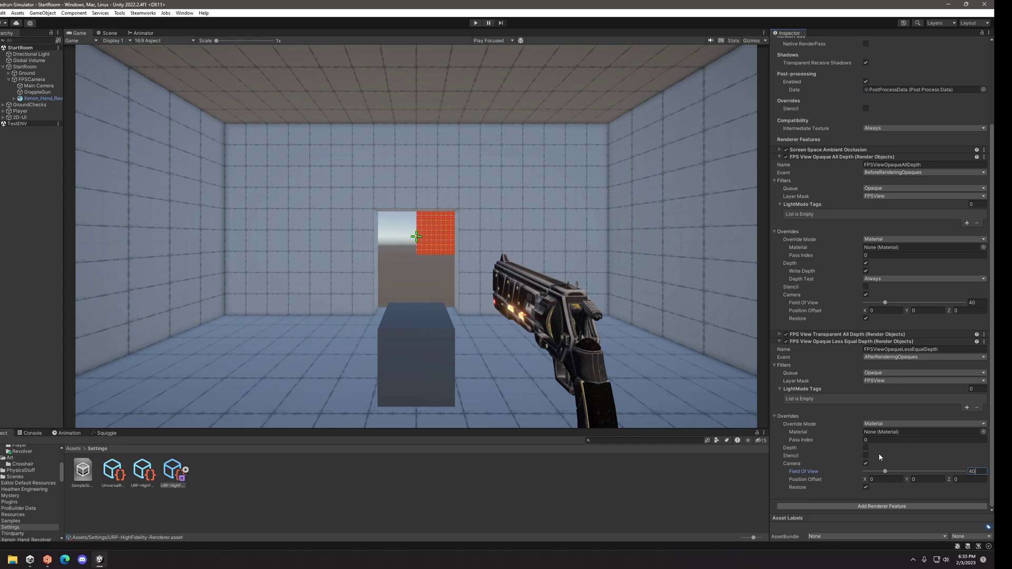
# Step: Enable the Depth override on FPSViewOpaqueLessEqualDepth
pyautogui.click(866, 447)
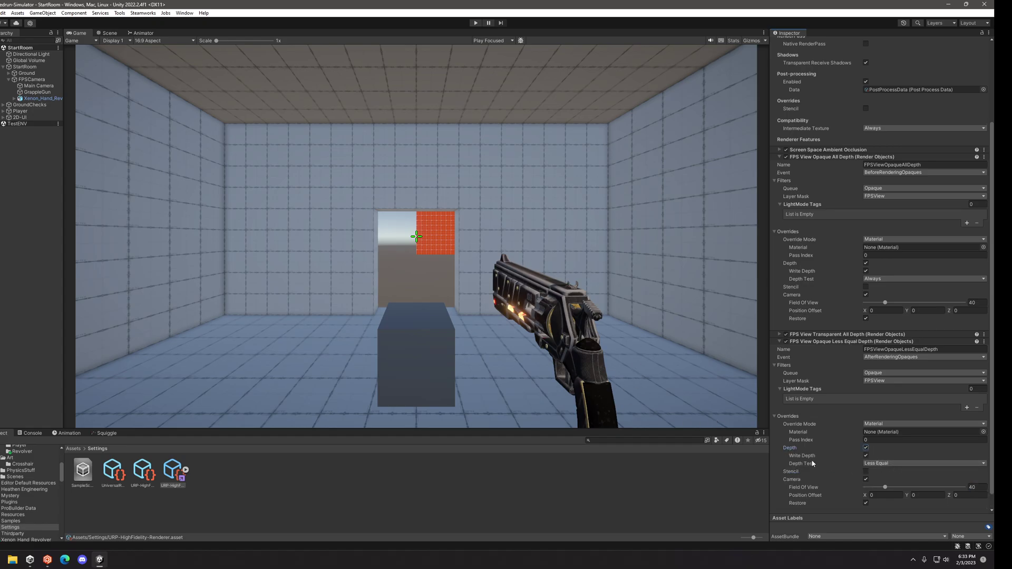
pyautogui.scroll(-1, 811, 459)
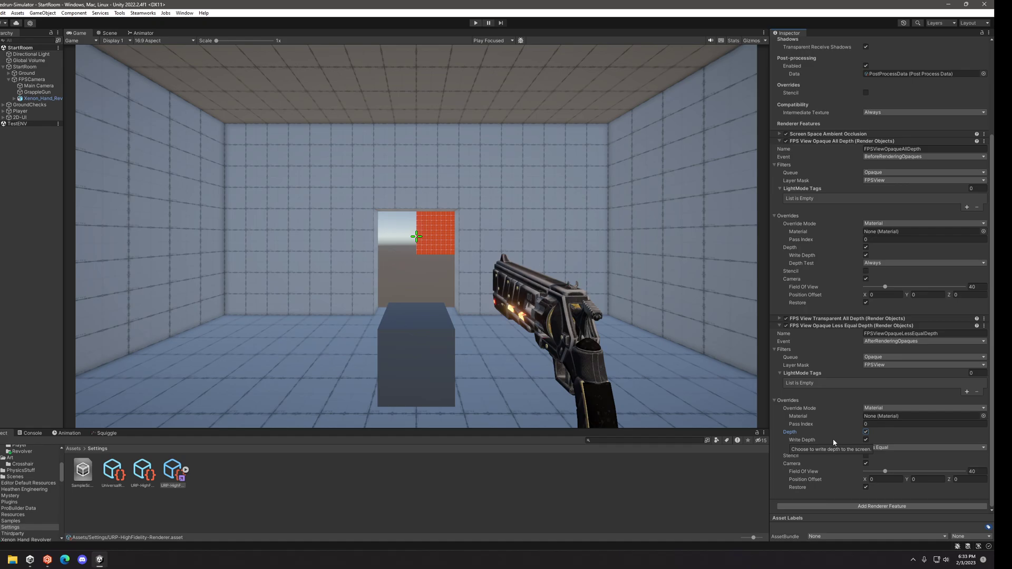
pyautogui.click(845, 326)
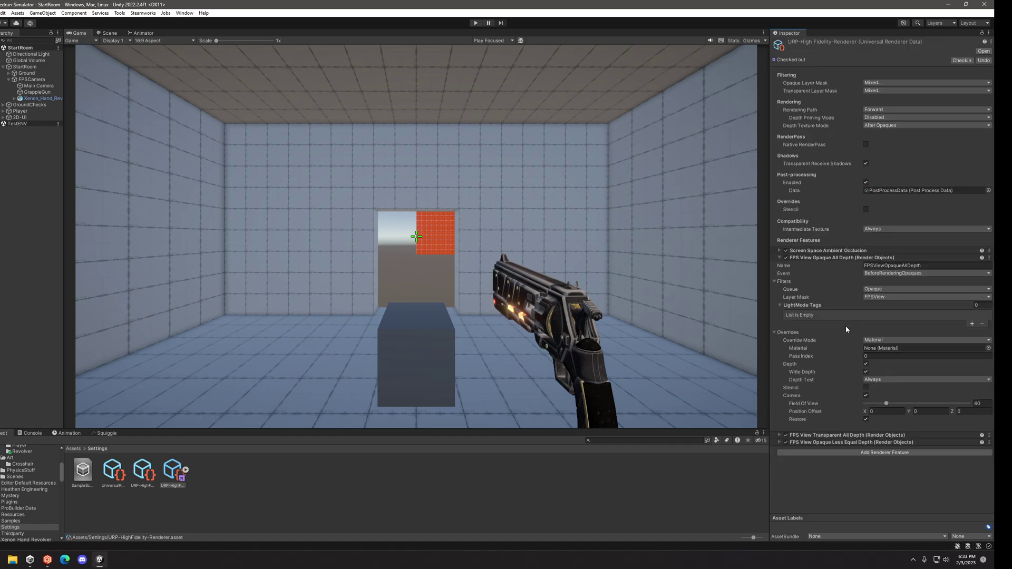
# Step: Add a fourth Render Objects feature, undoing an accidental Full Screen Pass
pyautogui.click(854, 455)
pyautogui.click(859, 360)
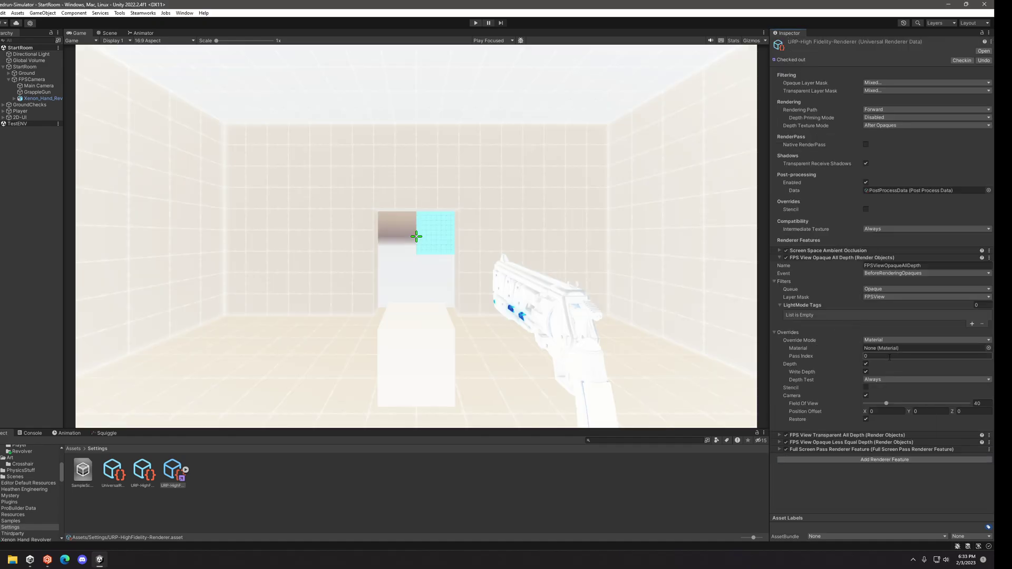
pyautogui.hotkey('ctrl', 'z')
pyautogui.click(850, 450)
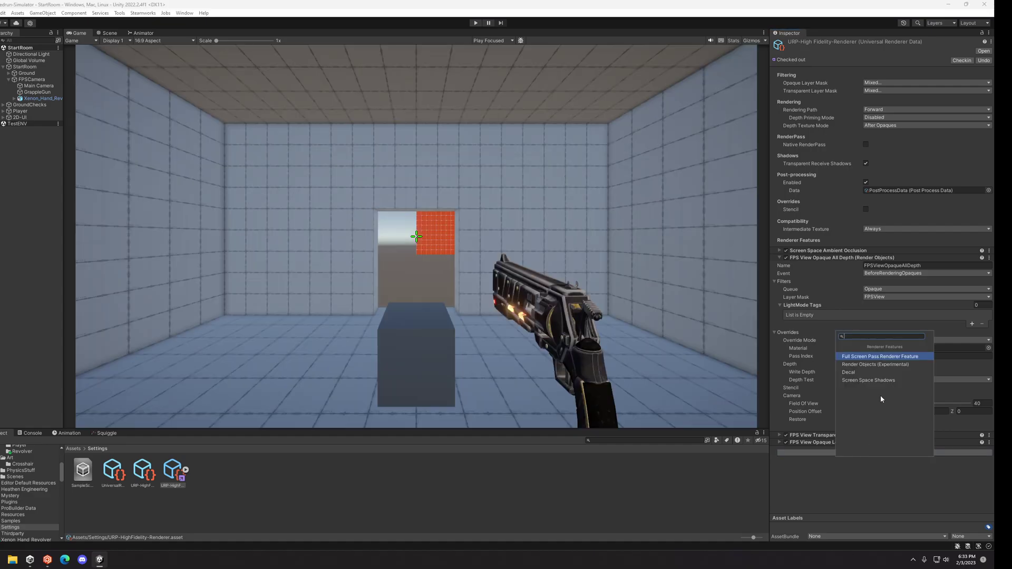
pyautogui.click(884, 365)
pyautogui.click(840, 451)
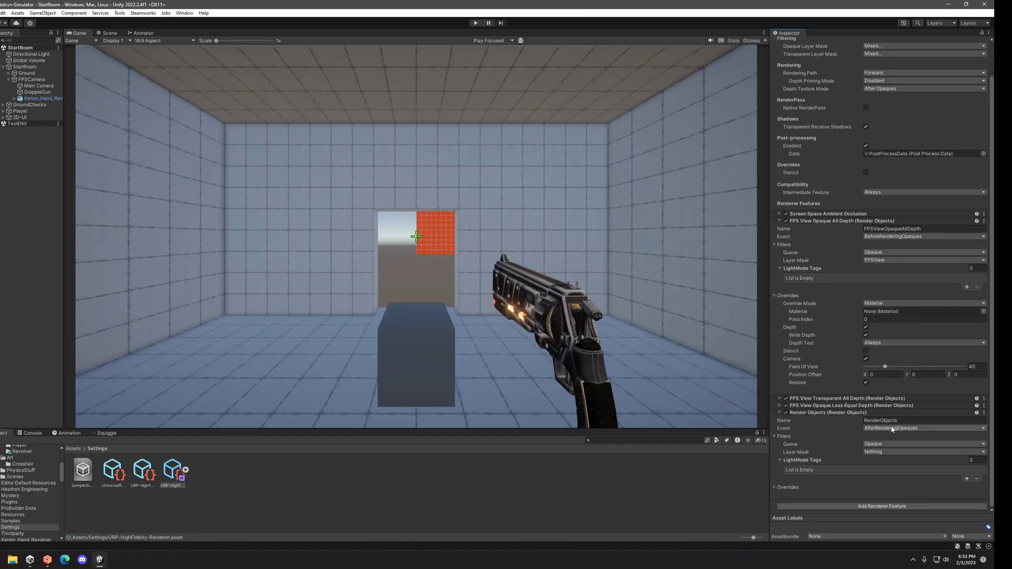
pyautogui.click(870, 428)
pyautogui.click(840, 435)
pyautogui.click(870, 428)
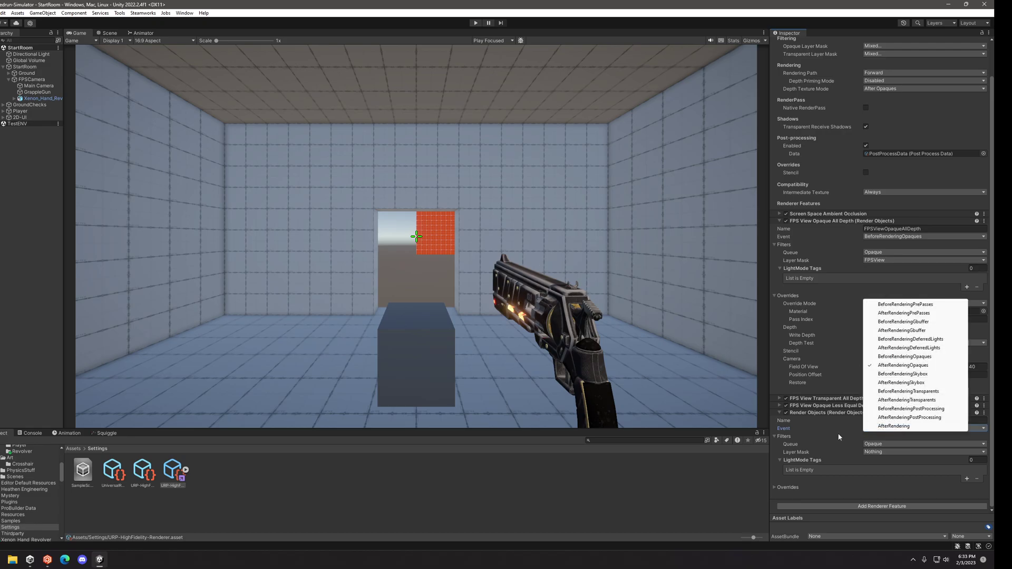
pyautogui.hotkey('ctrl', 'z')
pyautogui.scroll(-3, 825, 446)
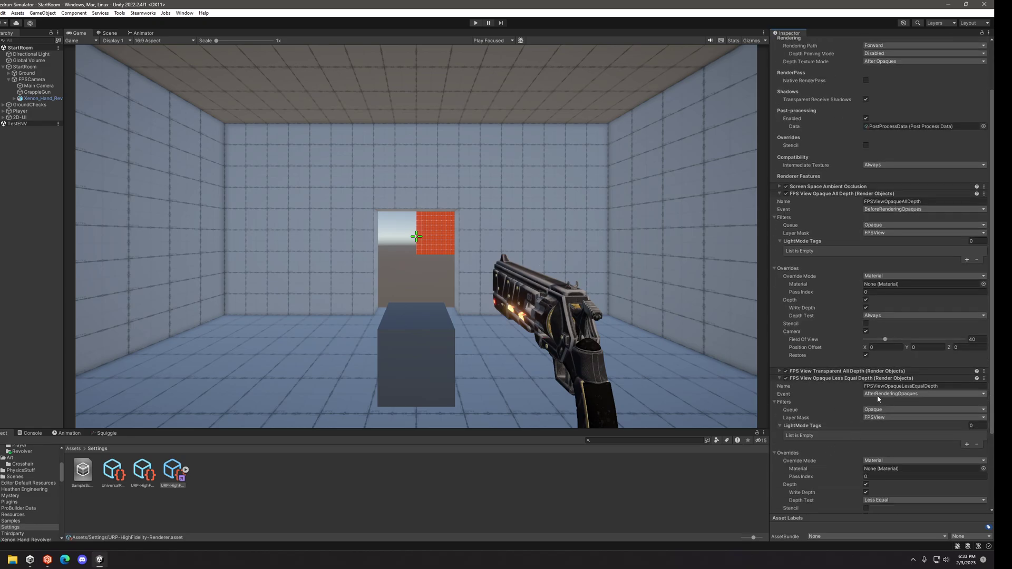
# Step: Set FPSViewOpaqueLessEqualDepth's Event to BeforeRenderingOpaques
pyautogui.click(896, 394)
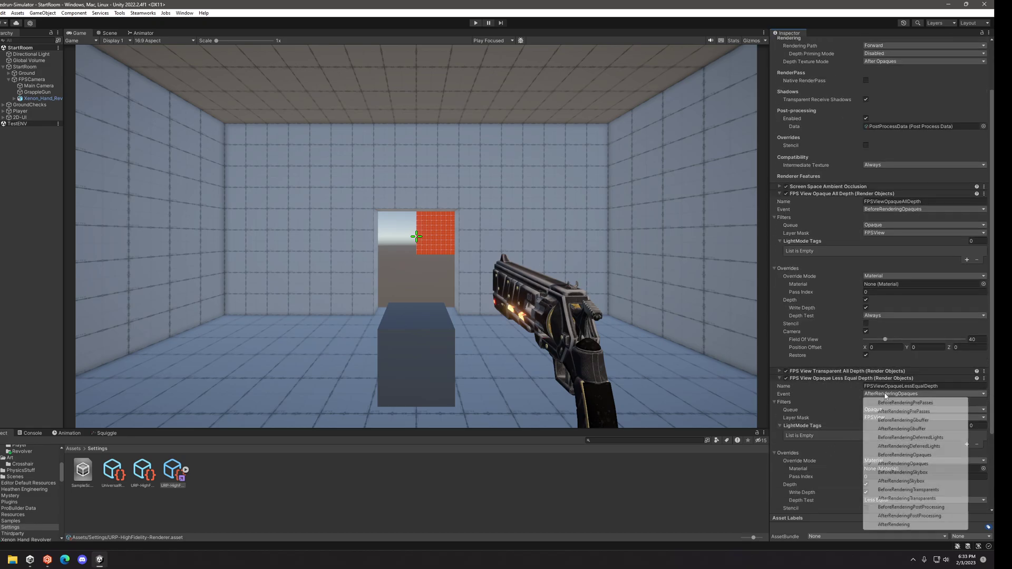
pyautogui.click(899, 457)
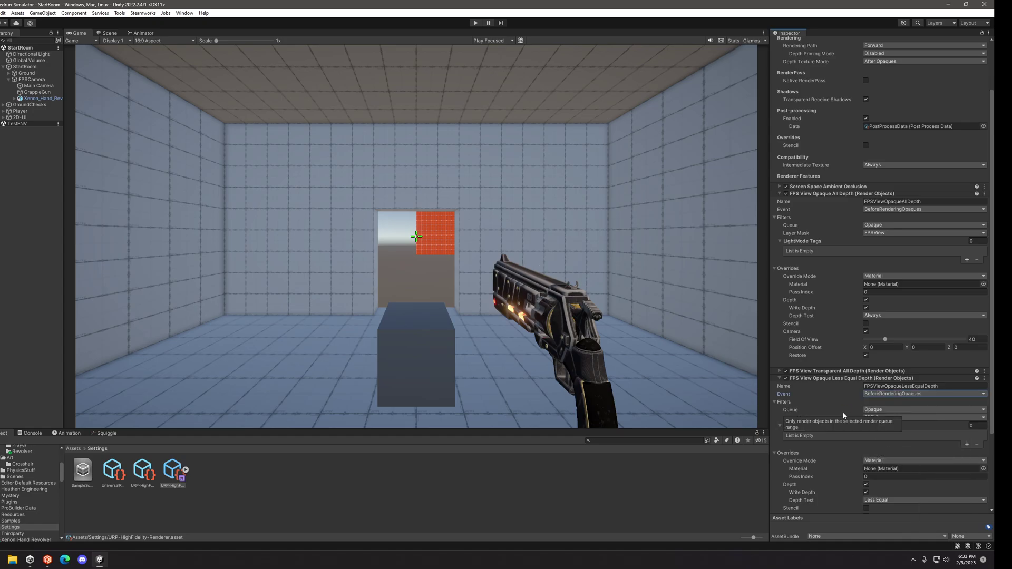
pyautogui.scroll(-5, 830, 417)
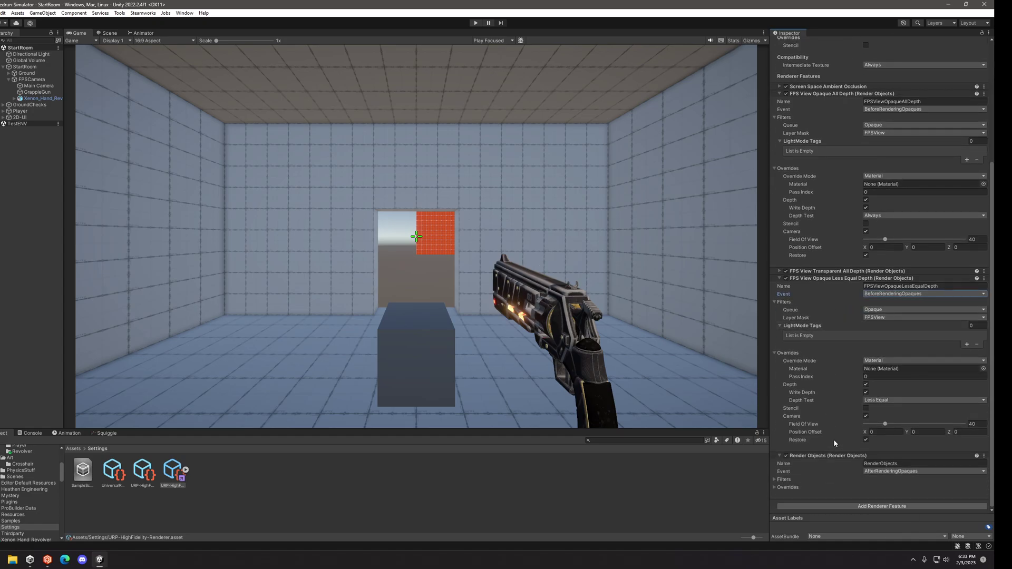
# Step: Copy the name FPSViewTransparentAllDepth into the new Render Objects feature's Name field
pyautogui.click(819, 279)
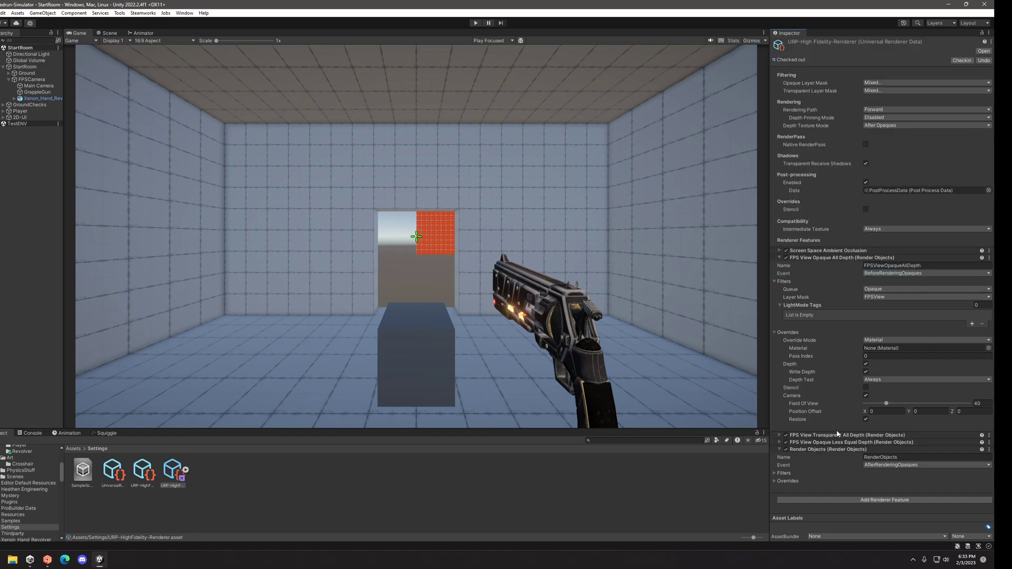
pyautogui.click(912, 458)
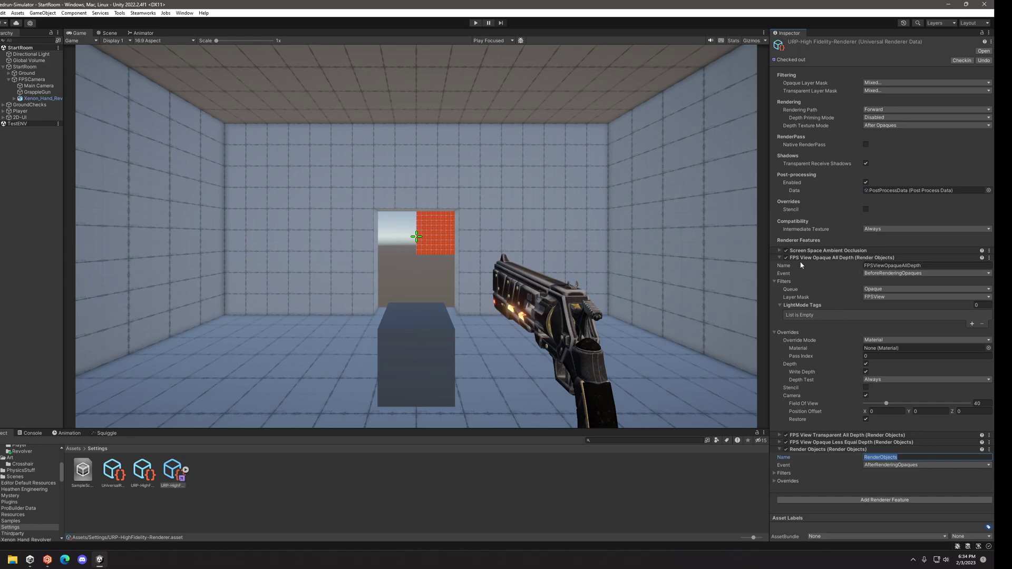
pyautogui.click(834, 257)
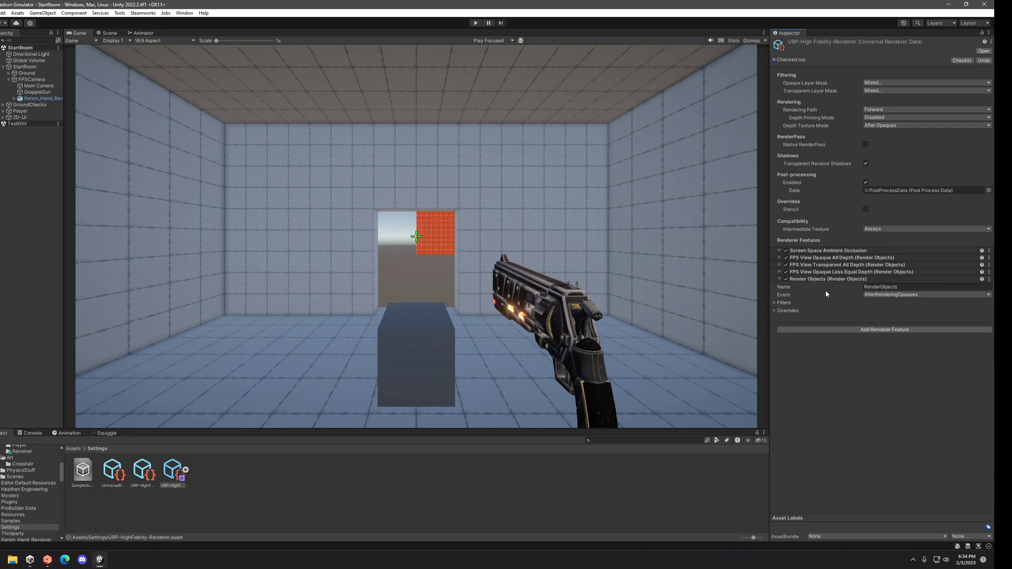
pyautogui.click(827, 264)
pyautogui.click(936, 272)
pyautogui.hotkey('ctrl', 'c')
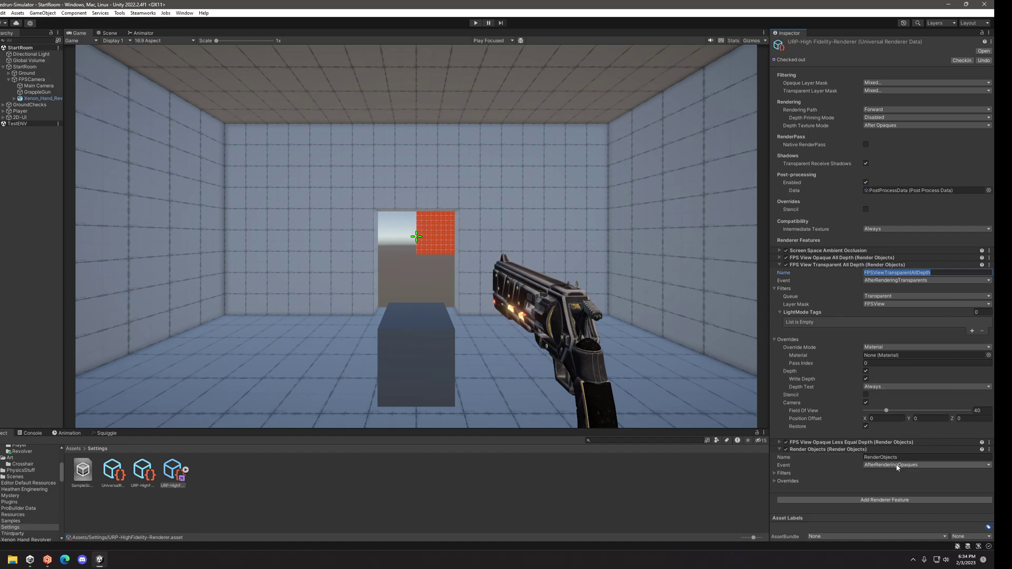
pyautogui.click(920, 458)
pyautogui.hotkey('ctrl', 'v')
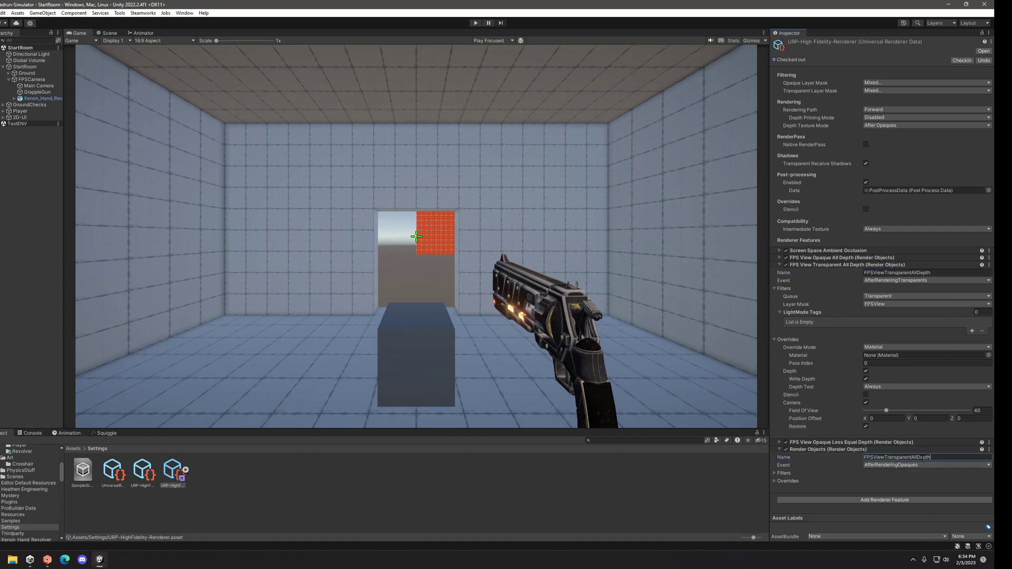
# Step: Set its Event to AfterRenderingTransparents and rename it FPSViewTransparentLessEqualDepth
pyautogui.click(923, 464)
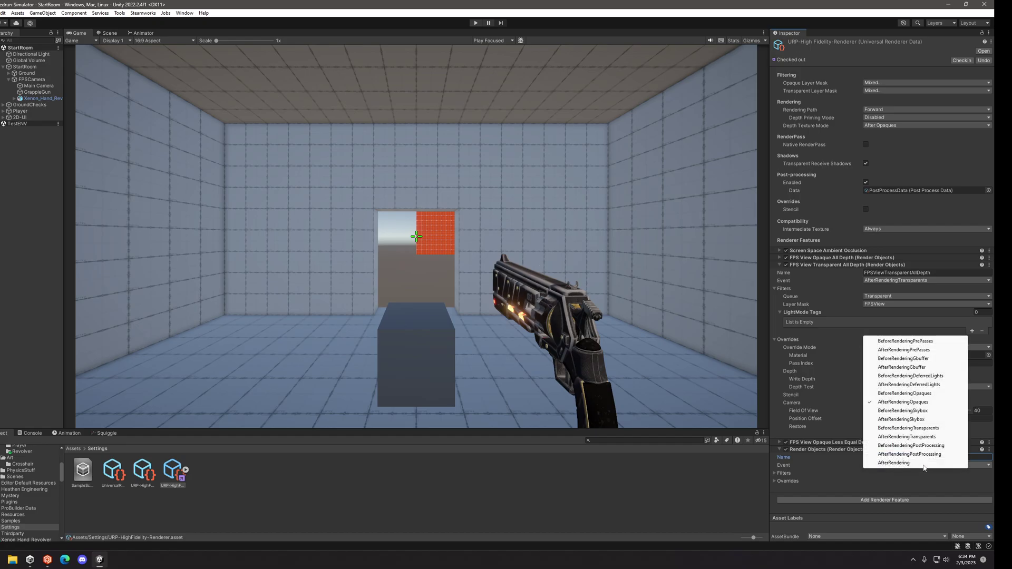
pyautogui.click(906, 436)
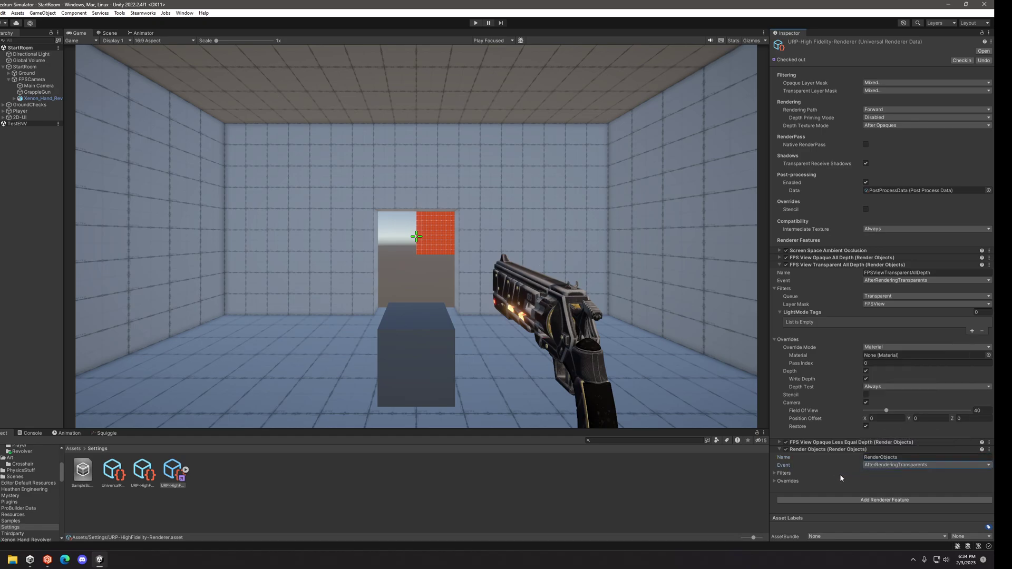
pyautogui.click(896, 457)
pyautogui.hotkey('ctrl', 'v')
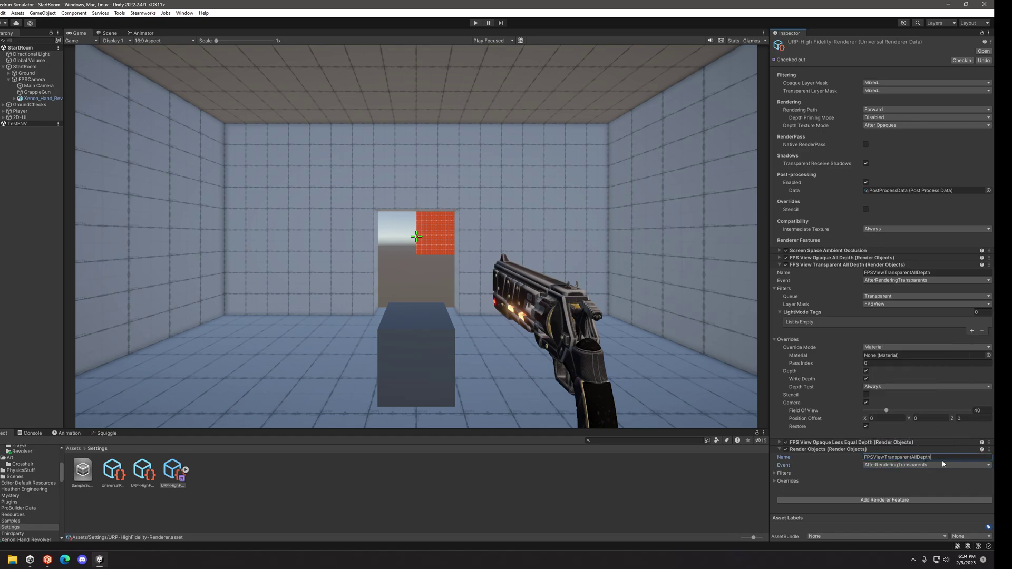
pyautogui.press('BackSpace')
pyautogui.press('BackSpace')
pyautogui.press('BackSpace')
pyautogui.press('BackSpace')
pyautogui.press('BackSpace')
pyautogui.press('BackSpace')
pyautogui.press('BackSpace')
pyautogui.press('BackSpace')
pyautogui.write('Es')
pyautogui.press('BackSpace')
pyautogui.press('BackSpace')
pyautogui.write('LessEqualDepth')
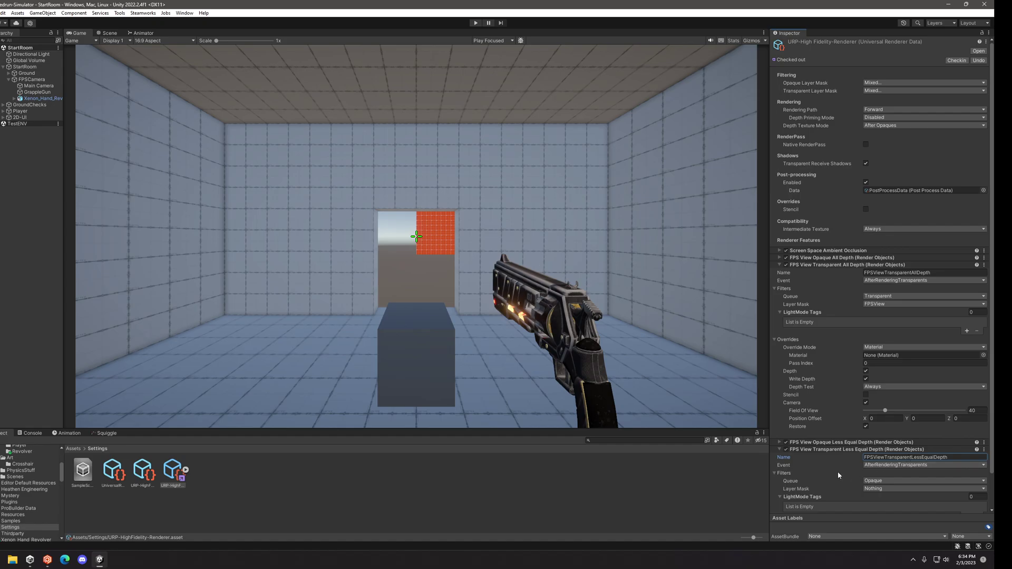
# Step: Filter FPSViewTransparentLessEqualDepth to the Transparent queue and FPSView layer
pyautogui.scroll(-2, 838, 474)
pyautogui.click(881, 444)
pyautogui.click(880, 463)
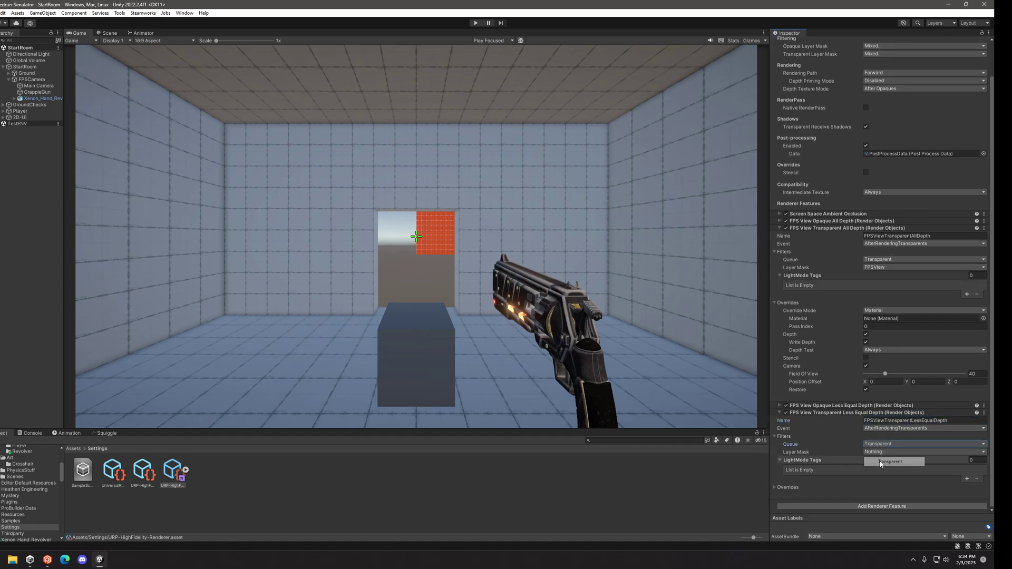
pyautogui.click(879, 452)
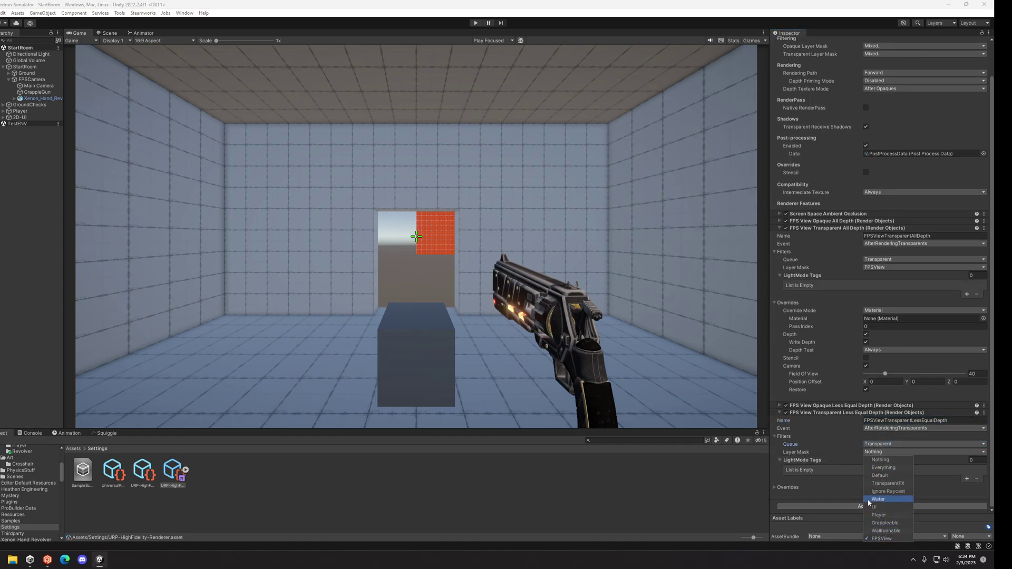
pyautogui.click(818, 460)
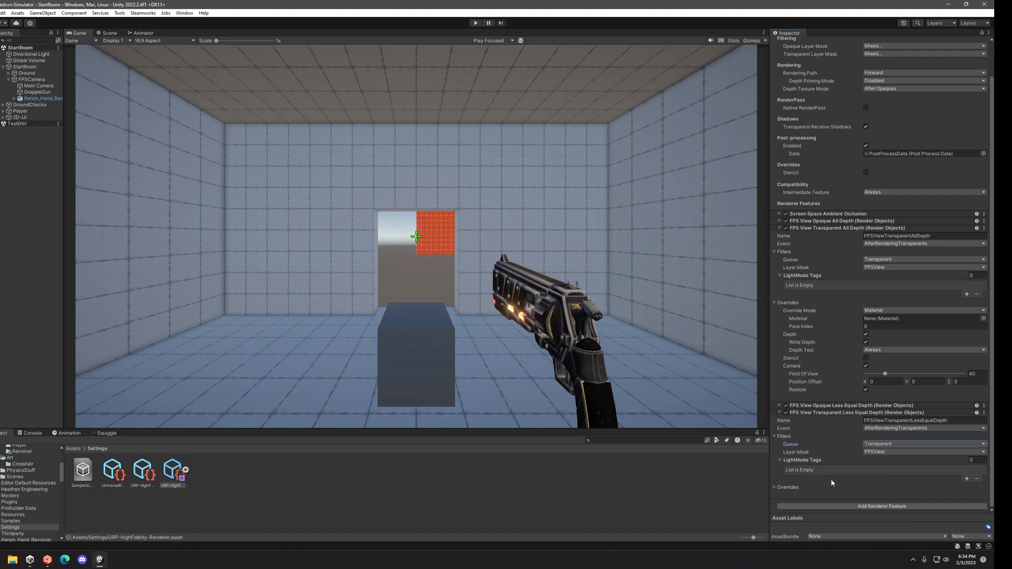
# Step: Enable its Depth and Camera overrides with Field of View 40
pyautogui.click(789, 486)
pyautogui.scroll(-2, 836, 484)
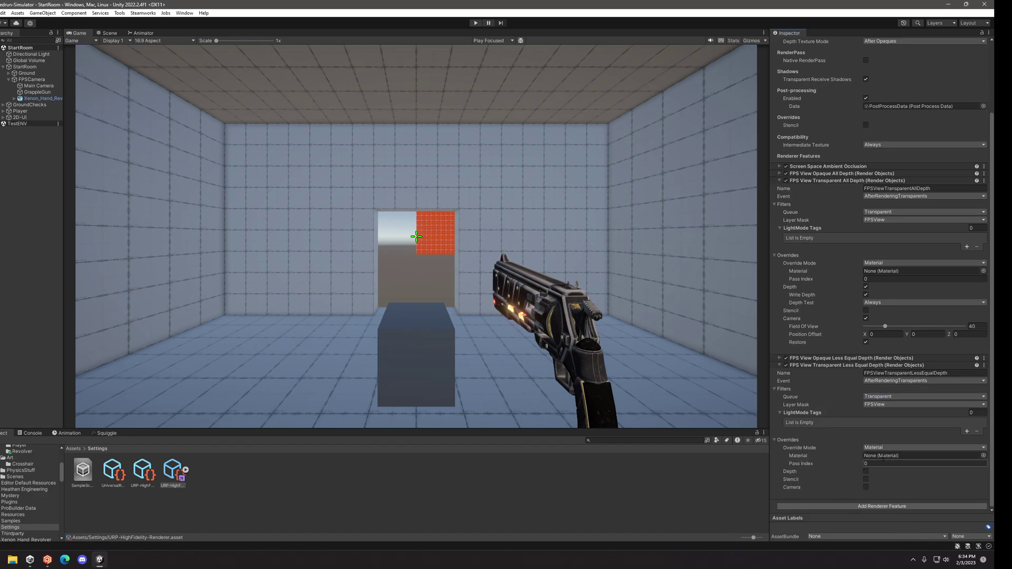
pyautogui.click(865, 471)
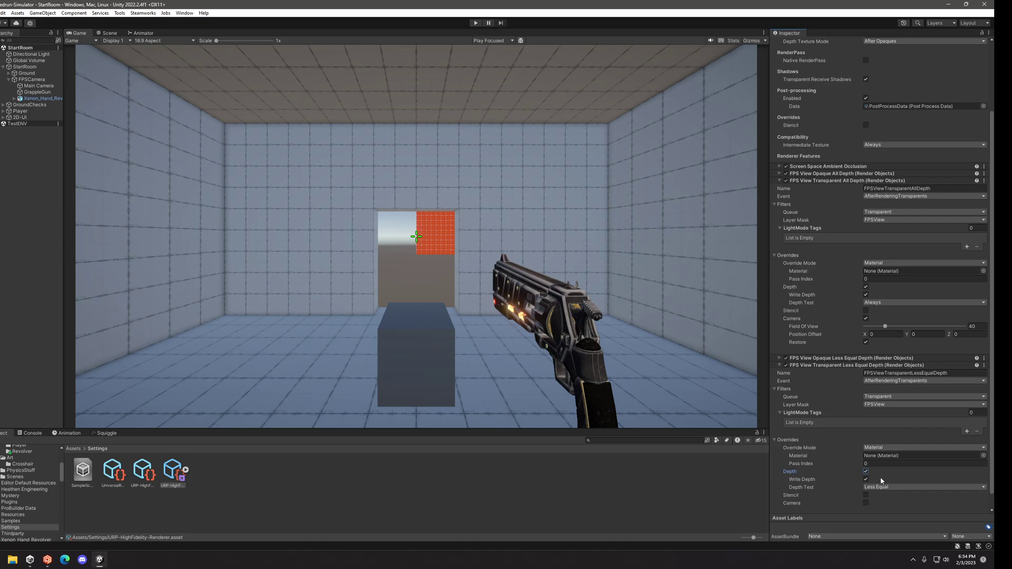
pyautogui.scroll(-1, 877, 474)
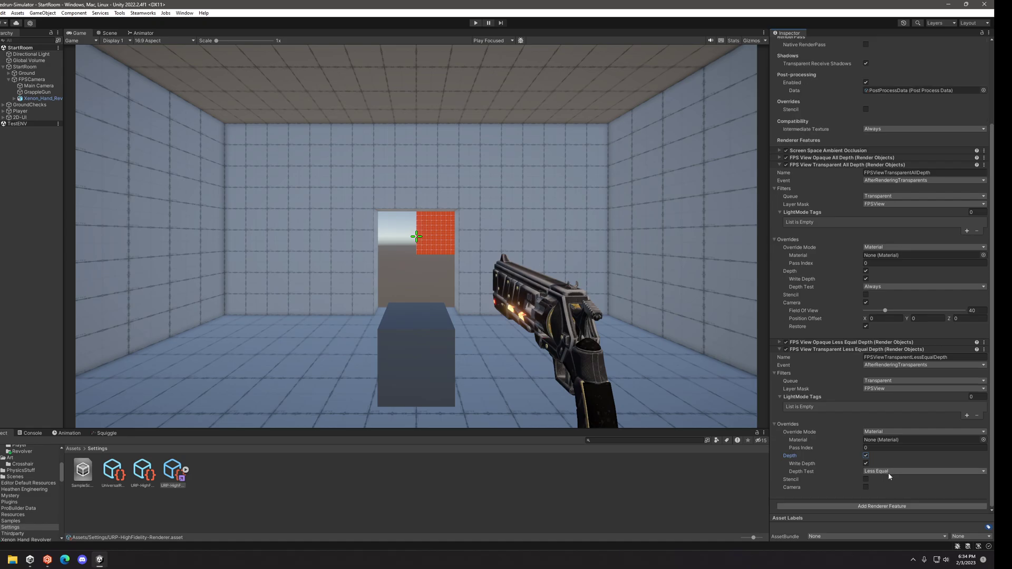
pyautogui.click(865, 487)
pyautogui.scroll(-2, 841, 489)
pyautogui.click(973, 471)
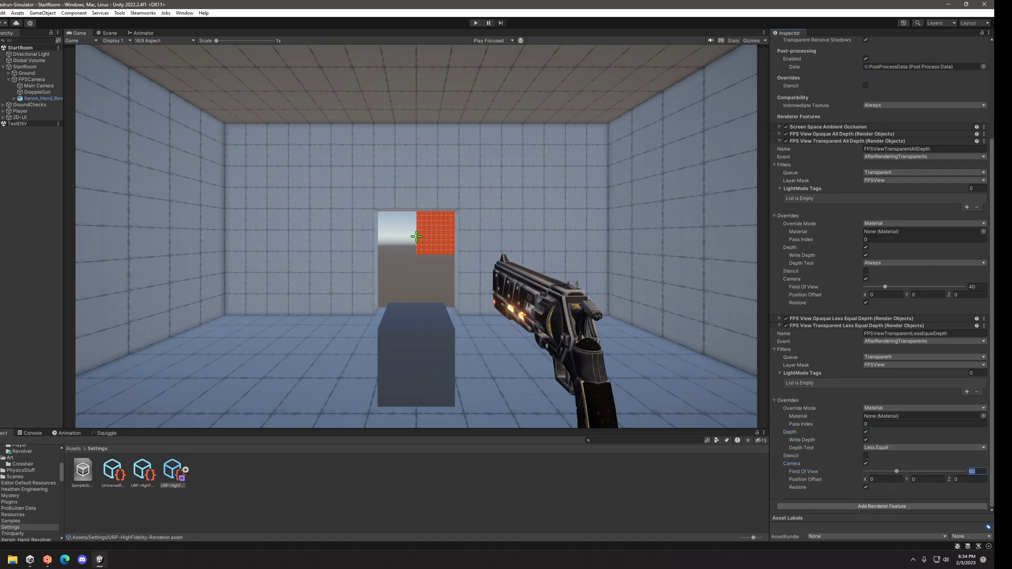
pyautogui.write('40')
pyautogui.click(813, 329)
pyautogui.click(813, 266)
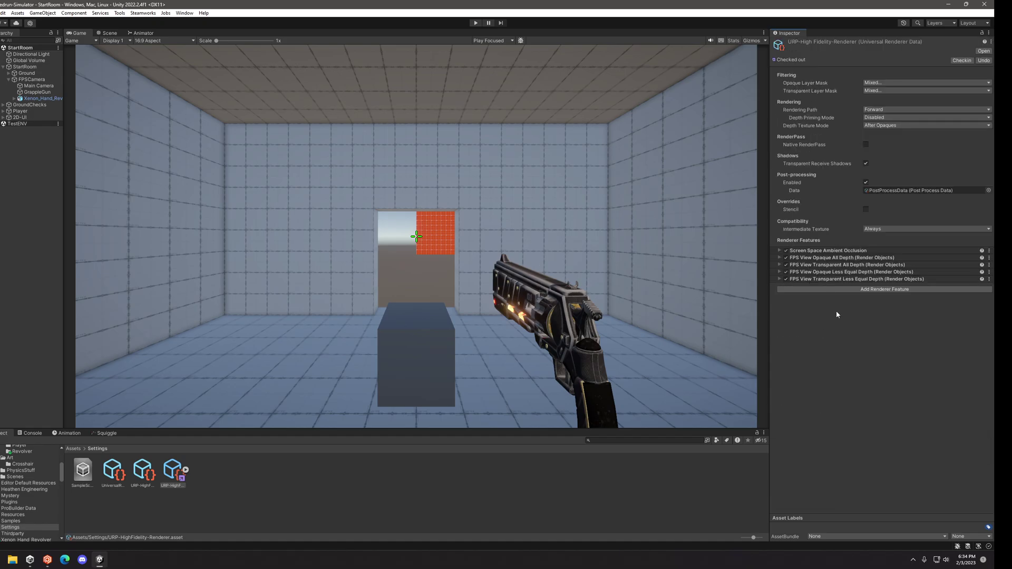
pyautogui.click(475, 23)
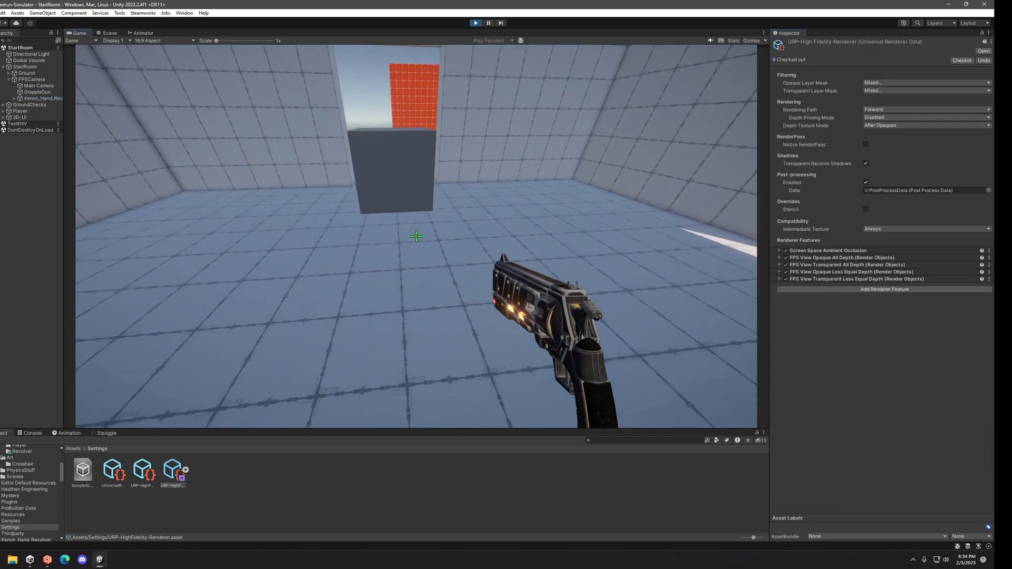
pyautogui.press('w')
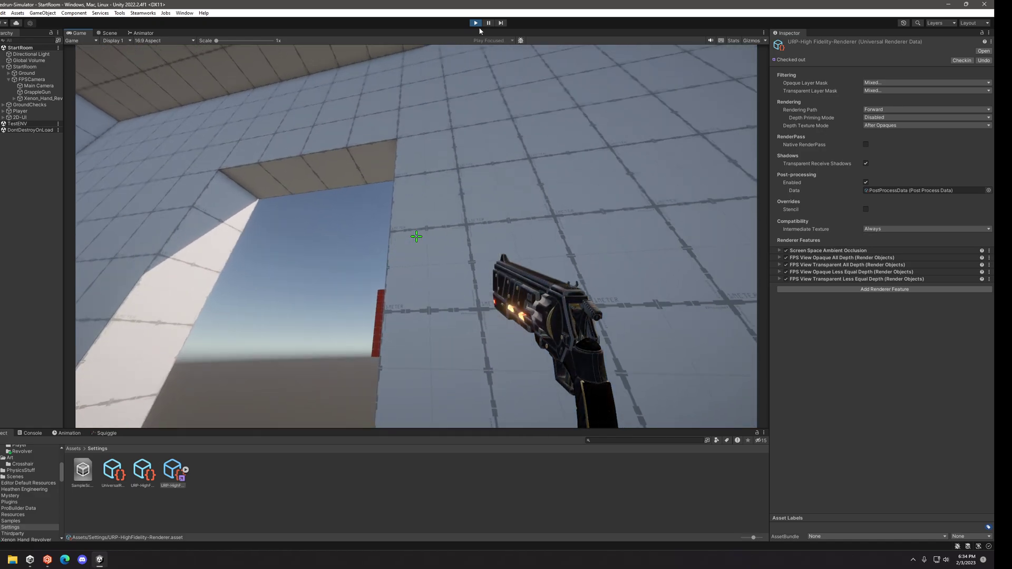
pyautogui.hotkey('ctrl', 'p')
# Step: Set FPSViewOpaqueAllDepth's Event to AfterRenderingOpaques
pyautogui.click(840, 280)
pyautogui.click(840, 272)
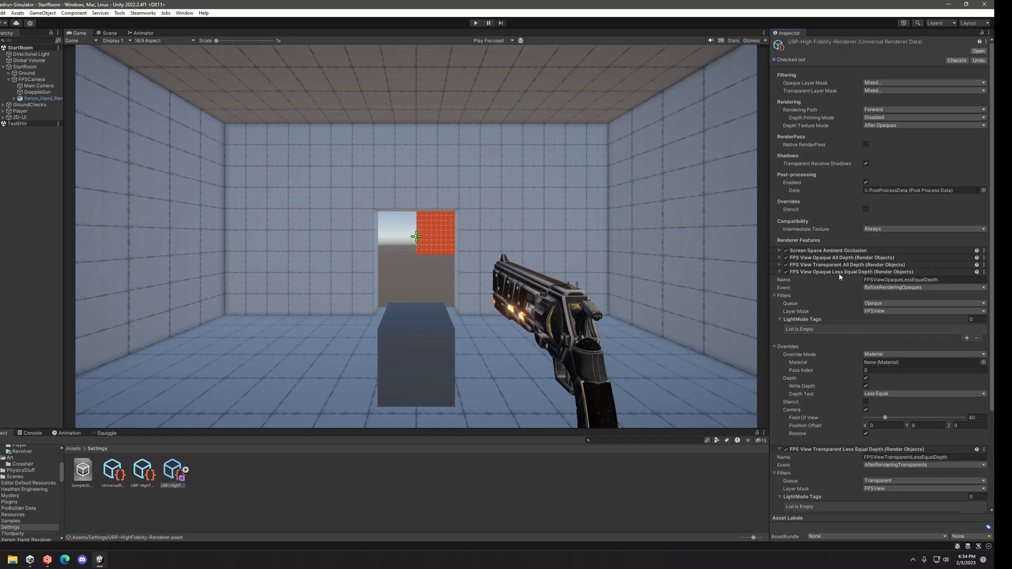
pyautogui.click(827, 450)
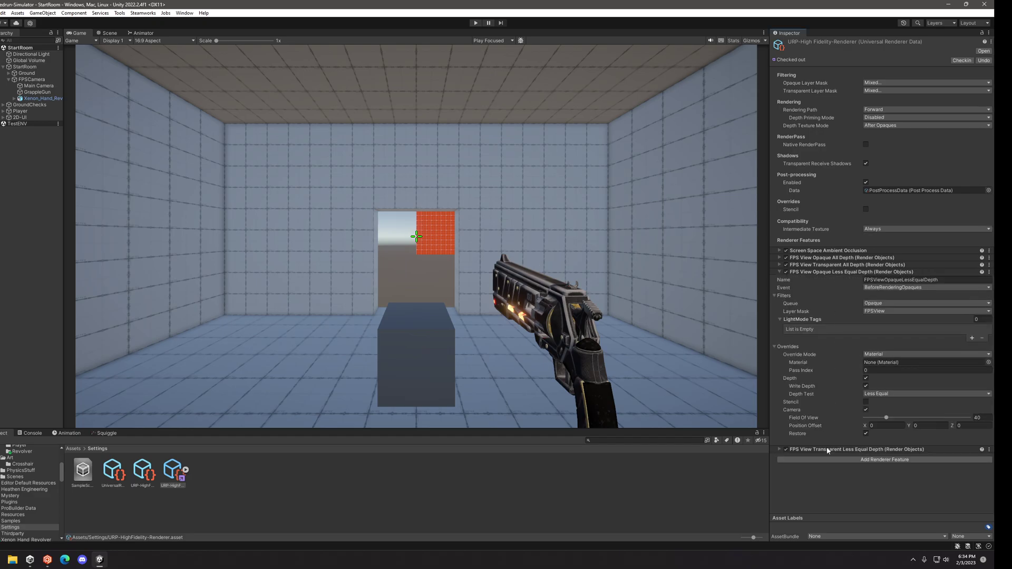
pyautogui.click(829, 258)
pyautogui.scroll(-5, 829, 355)
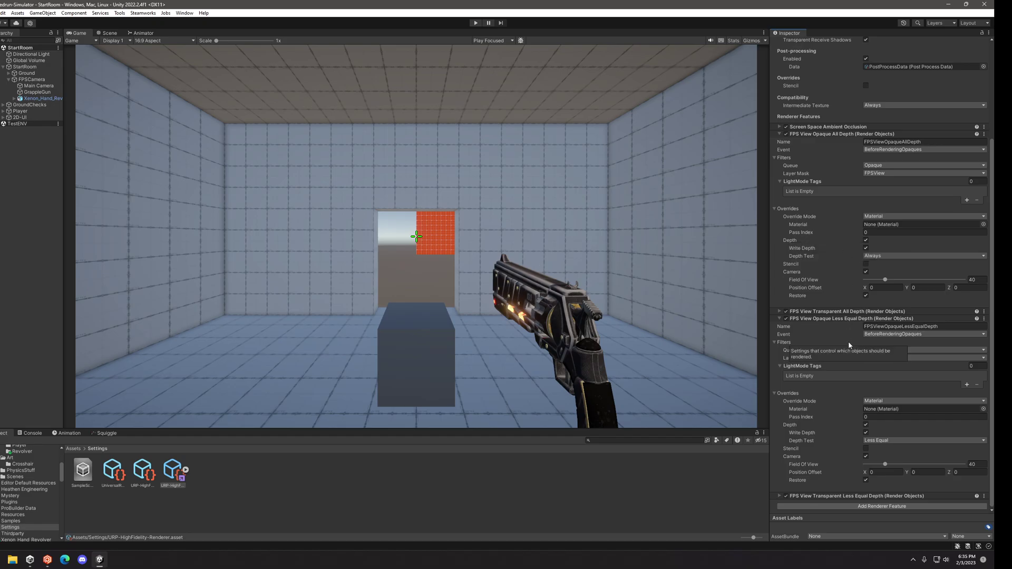
pyautogui.scroll(2, 843, 384)
pyautogui.scroll(4, 842, 380)
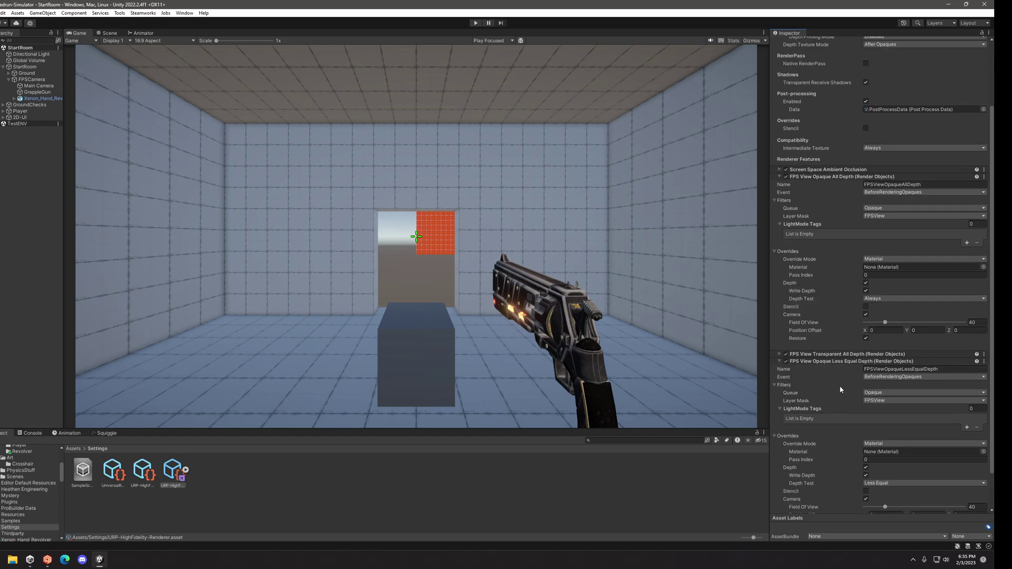
pyautogui.scroll(2, 823, 390)
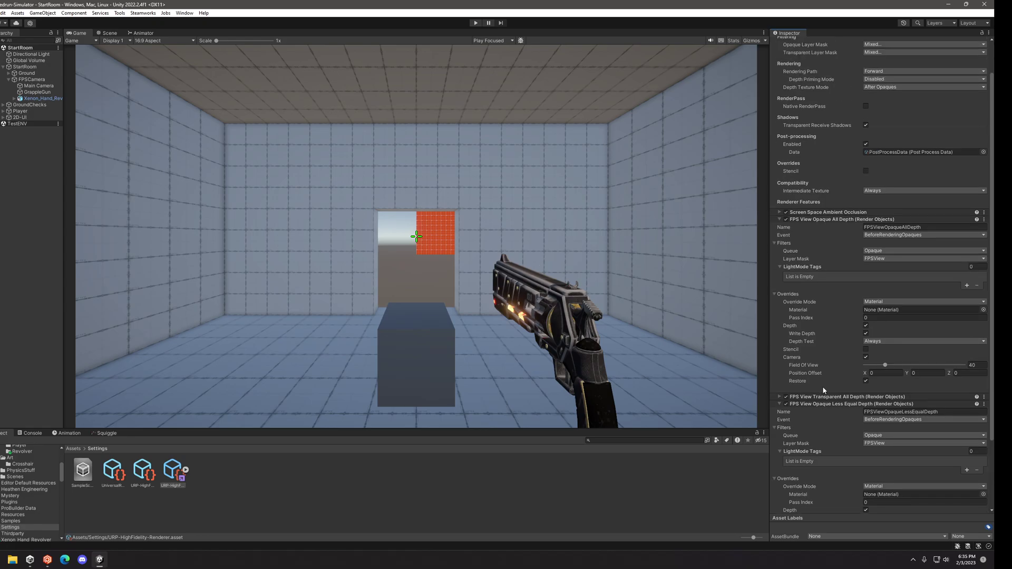
pyautogui.click(891, 236)
pyautogui.click(944, 304)
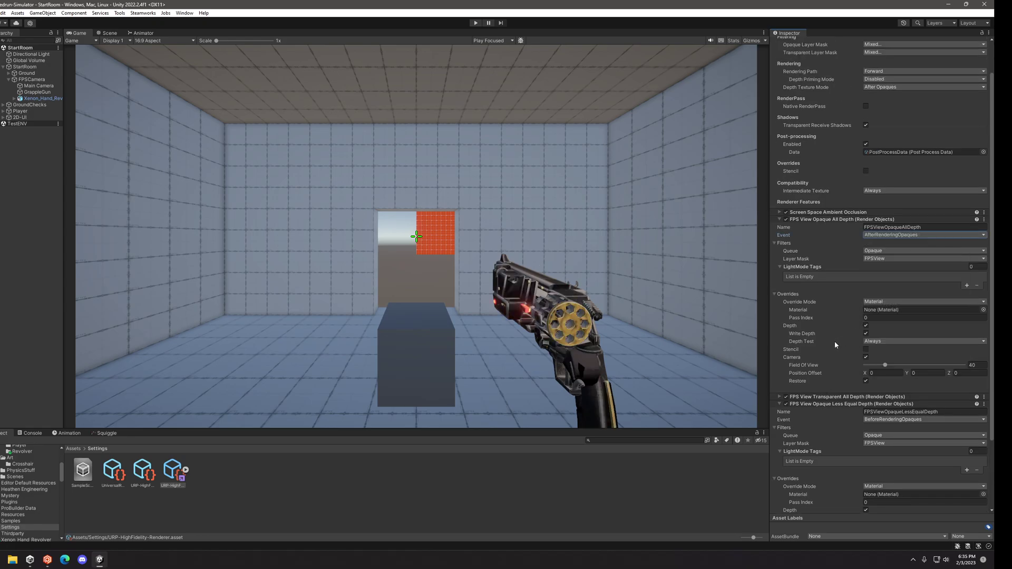
# Step: Set FPSViewOpaqueLessEqualDepth's Event to AfterRenderingOpaques as well
pyautogui.scroll(-5, 827, 340)
pyautogui.click(907, 334)
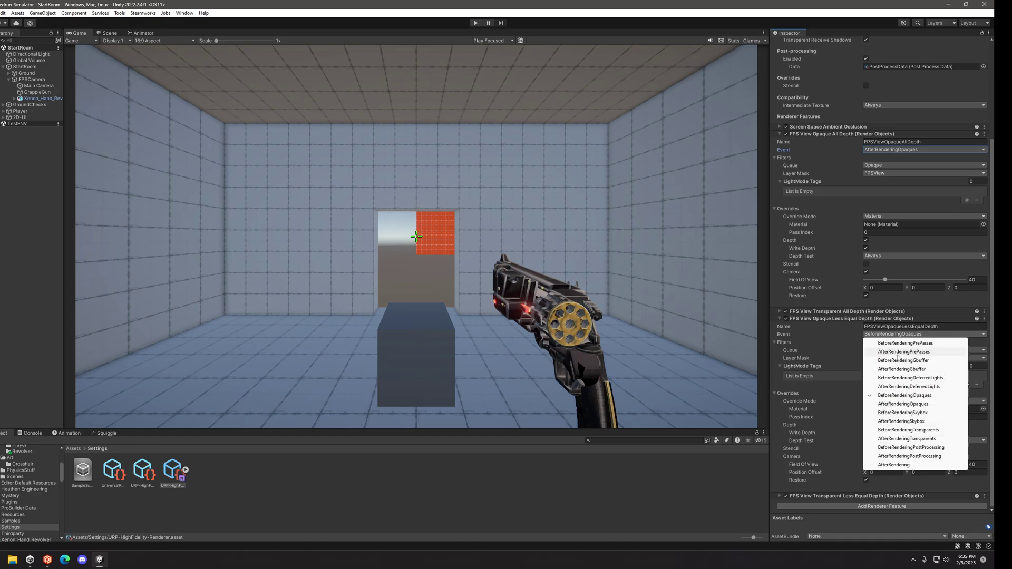
pyautogui.click(902, 404)
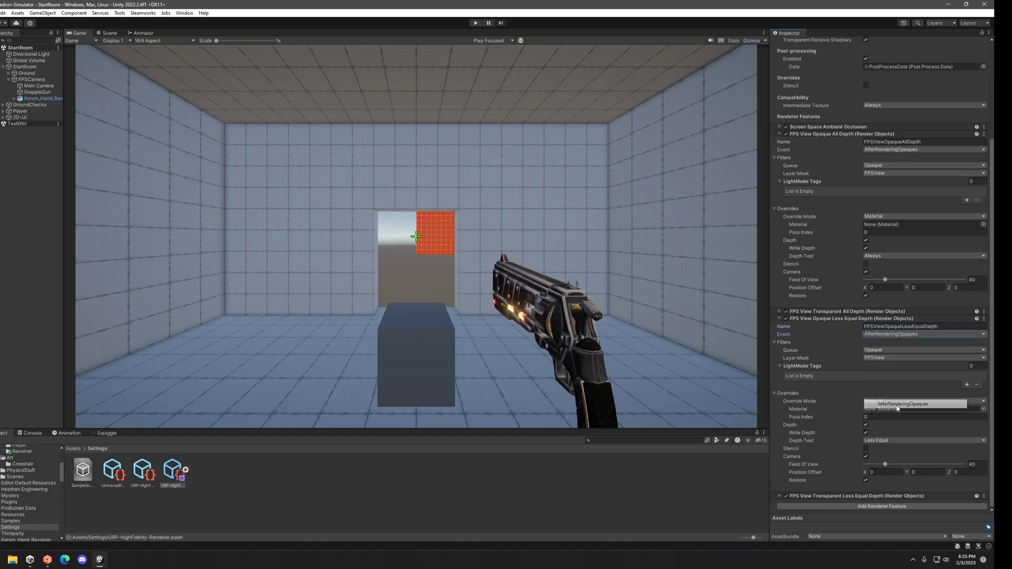
# Step: Play the game and walk against a wall, confirming the revolver stays drawn in front
pyautogui.click(475, 23)
pyautogui.press('w')
pyautogui.press('w')
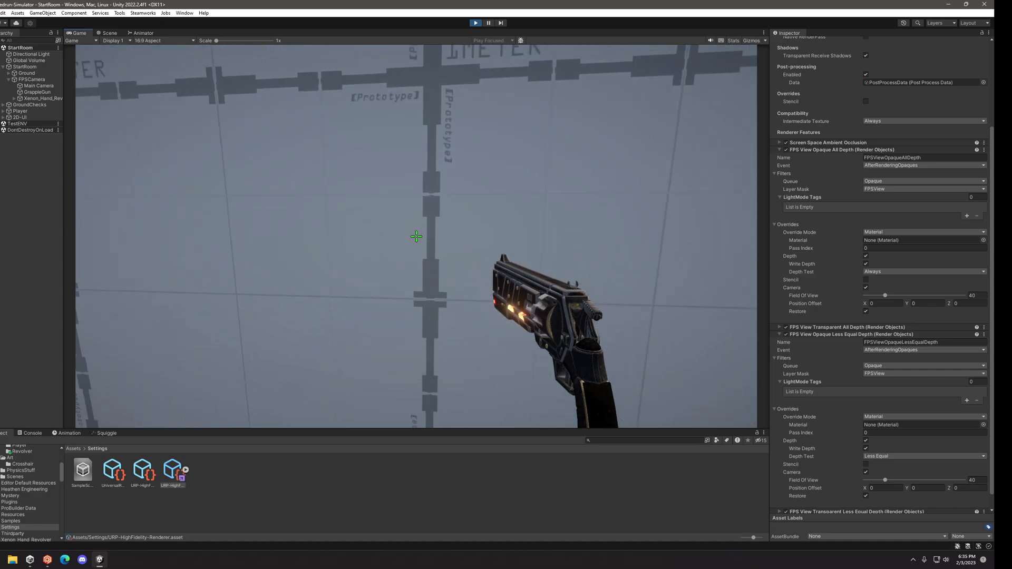
pyautogui.press('s')
pyautogui.press('s')
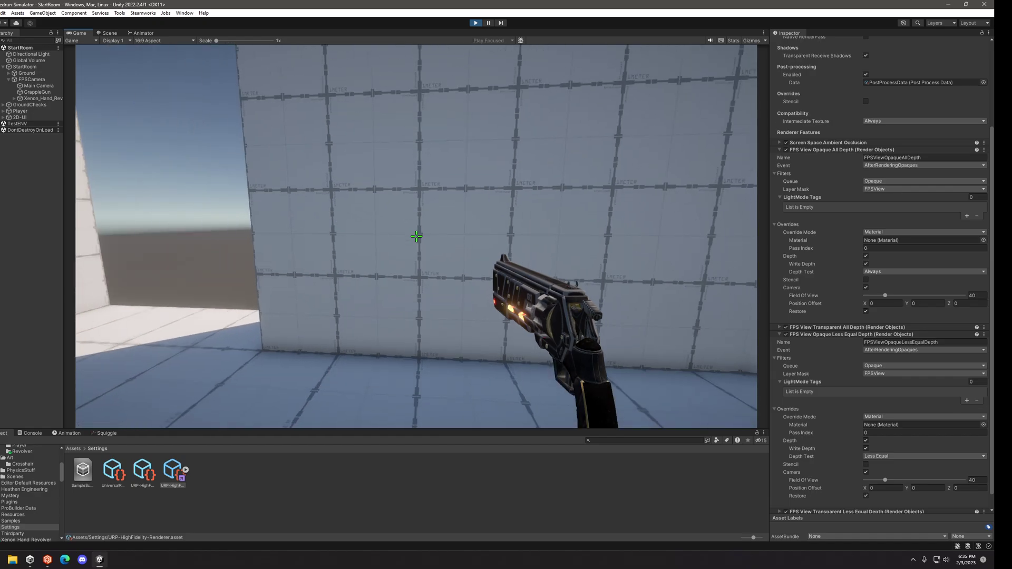
pyautogui.press('w')
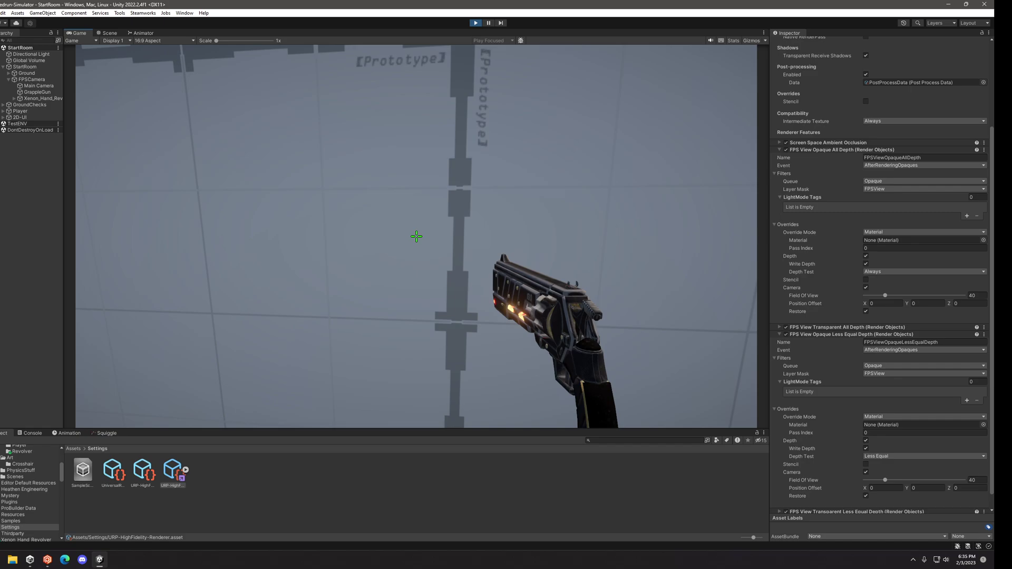